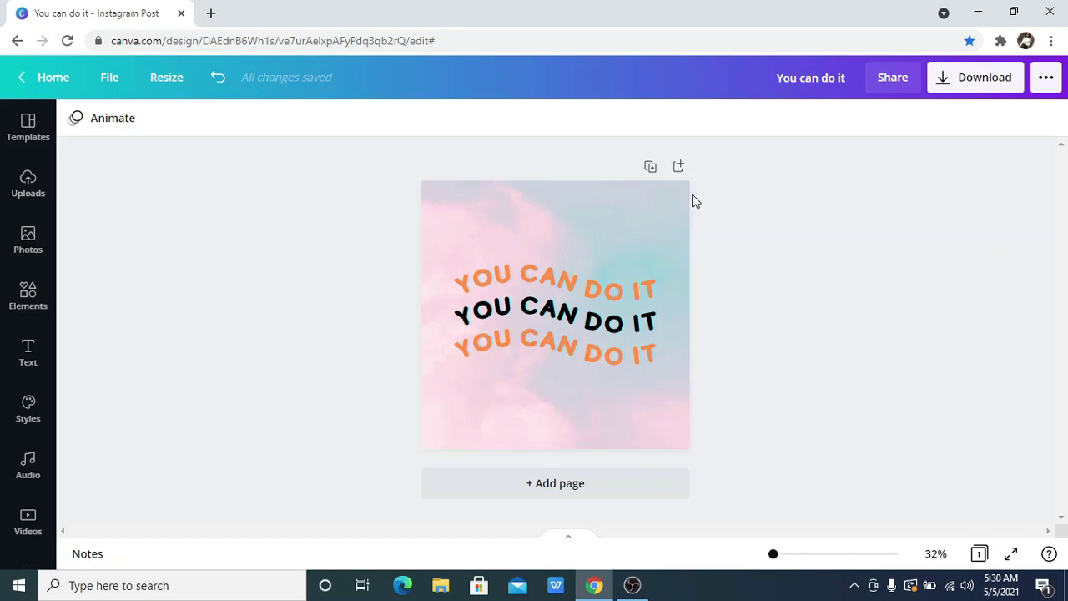
Add a blank second page to the design and select it.
click(678, 166)
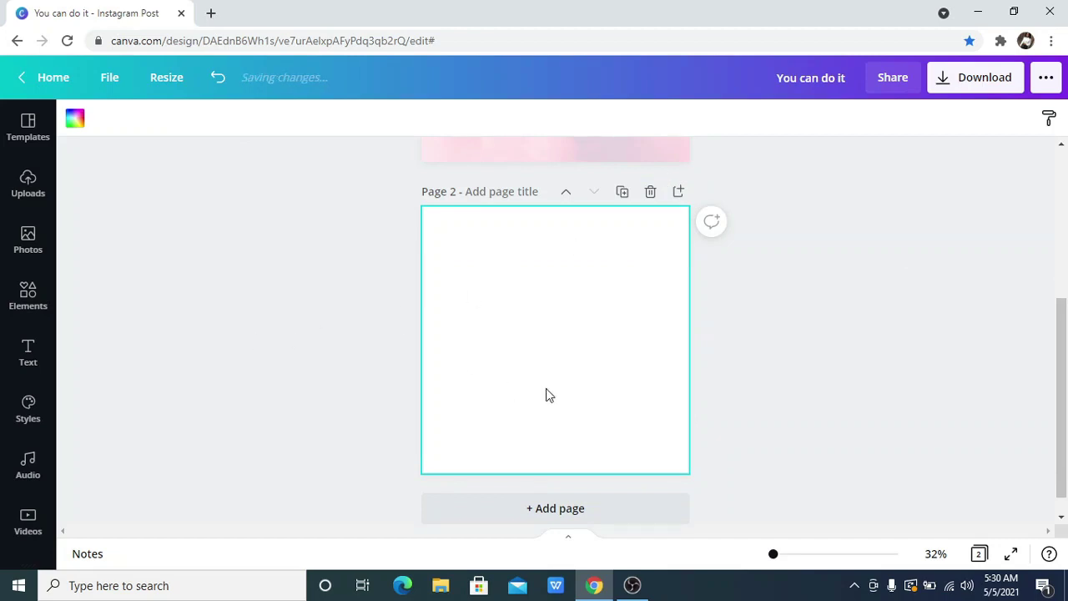
scroll(1064, 232, up, 4)
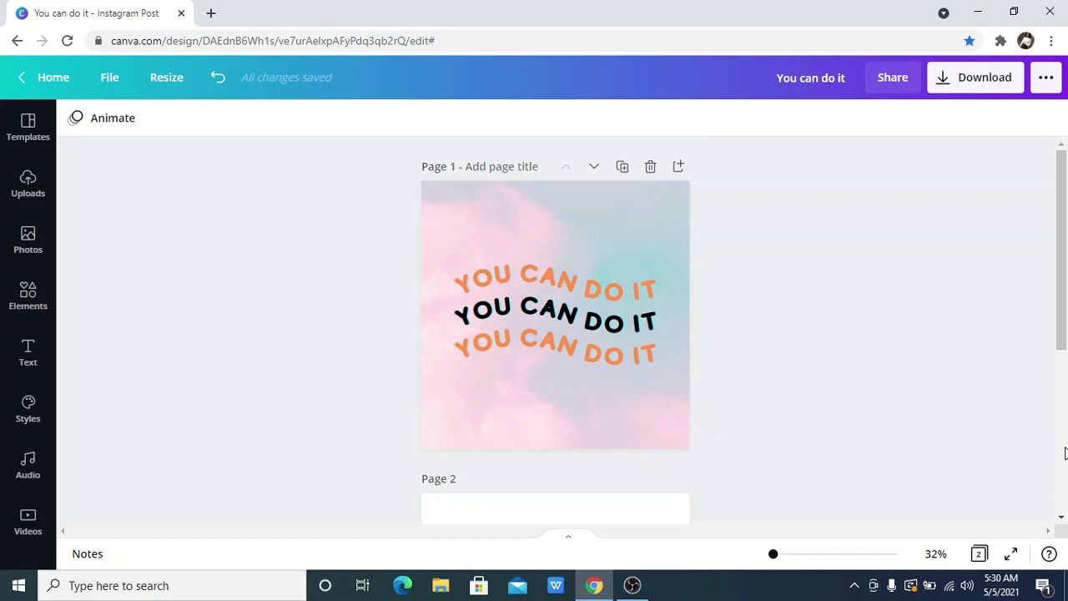
scroll(1064, 450, down, 4)
click(667, 269)
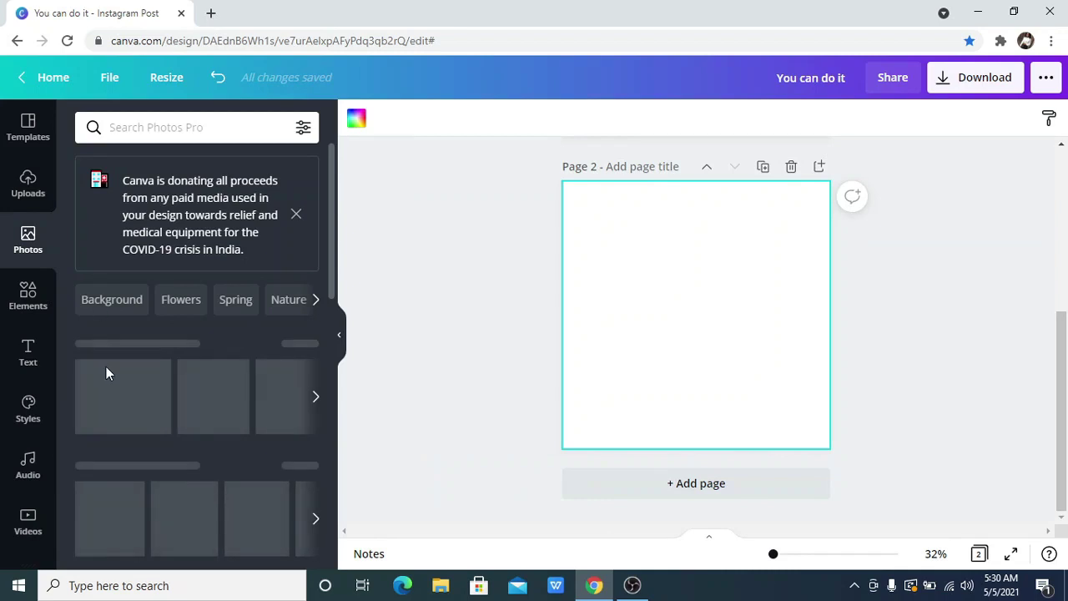
Place the pink clouds photo on Page 2 and set it as the page background.
click(106, 374)
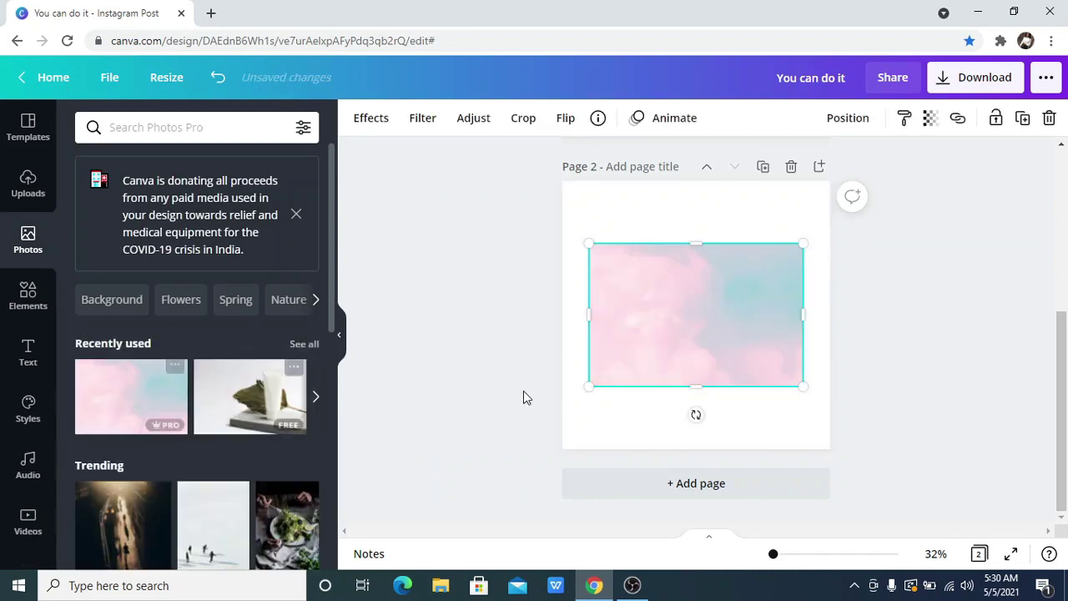
right_click(629, 347)
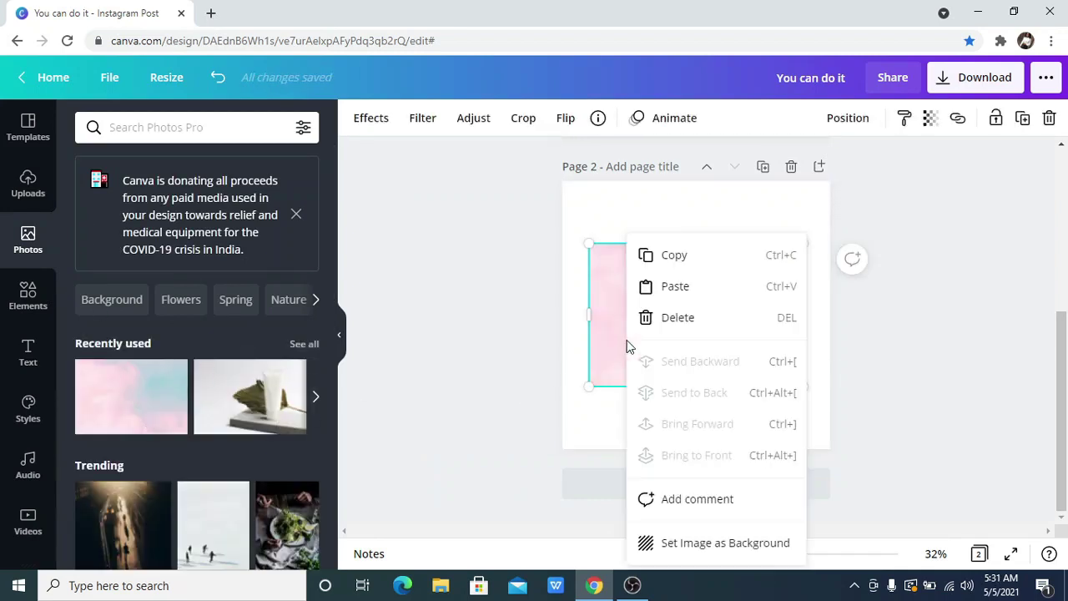
click(683, 540)
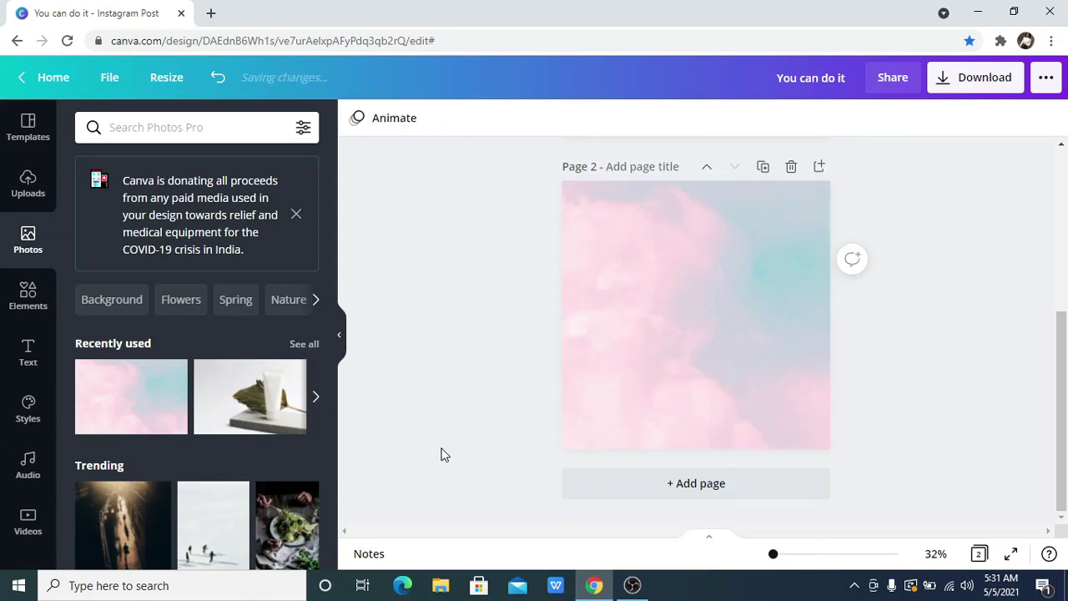
click(340, 349)
click(475, 348)
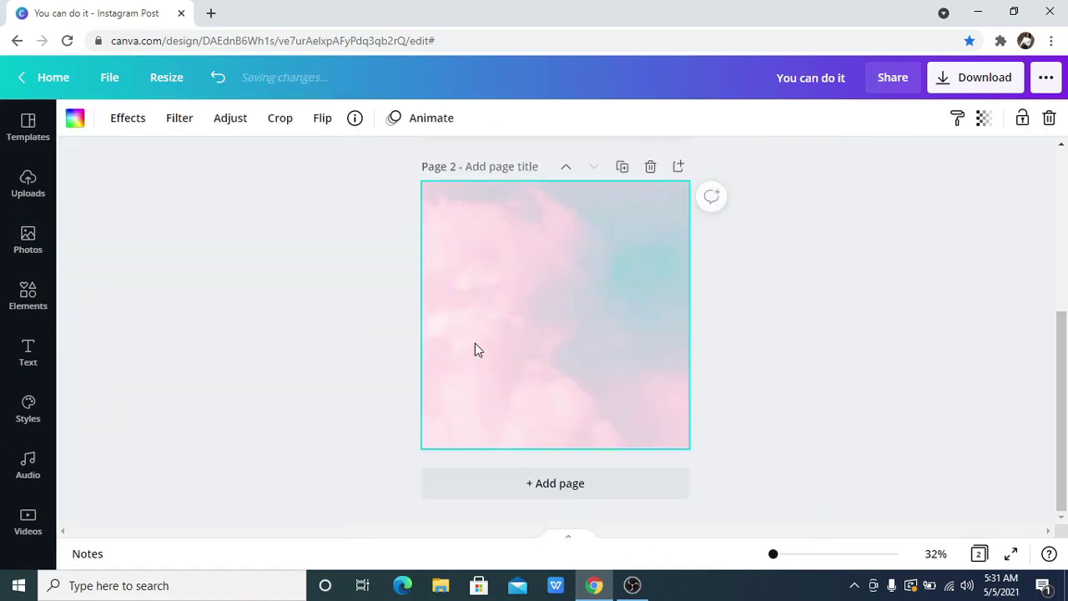
Add a 'You can do it' text box and colour it with the orange document colour.
key(t)
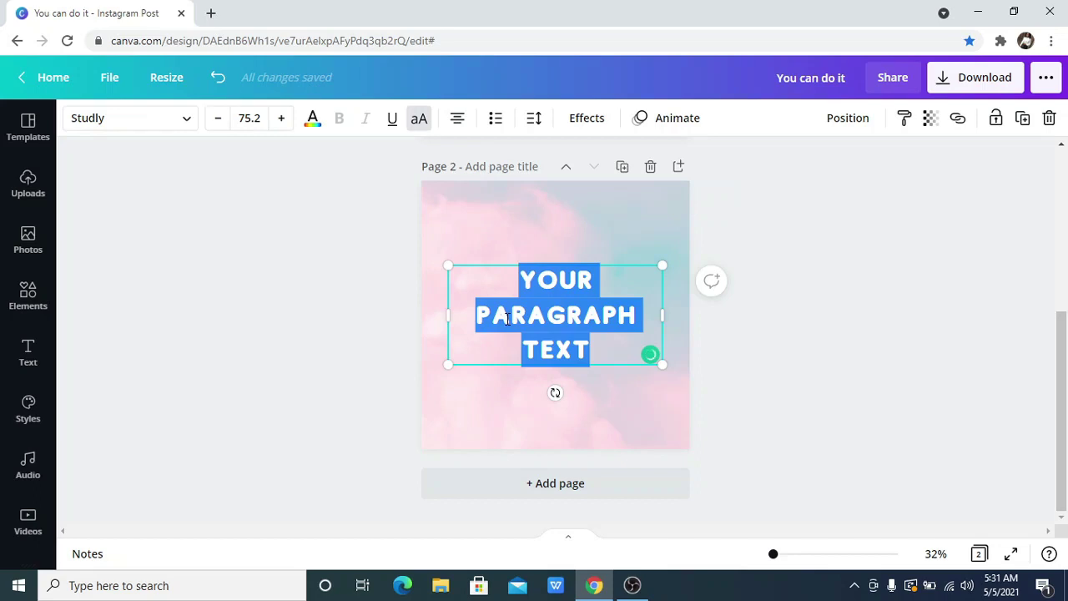
text(You can do it)
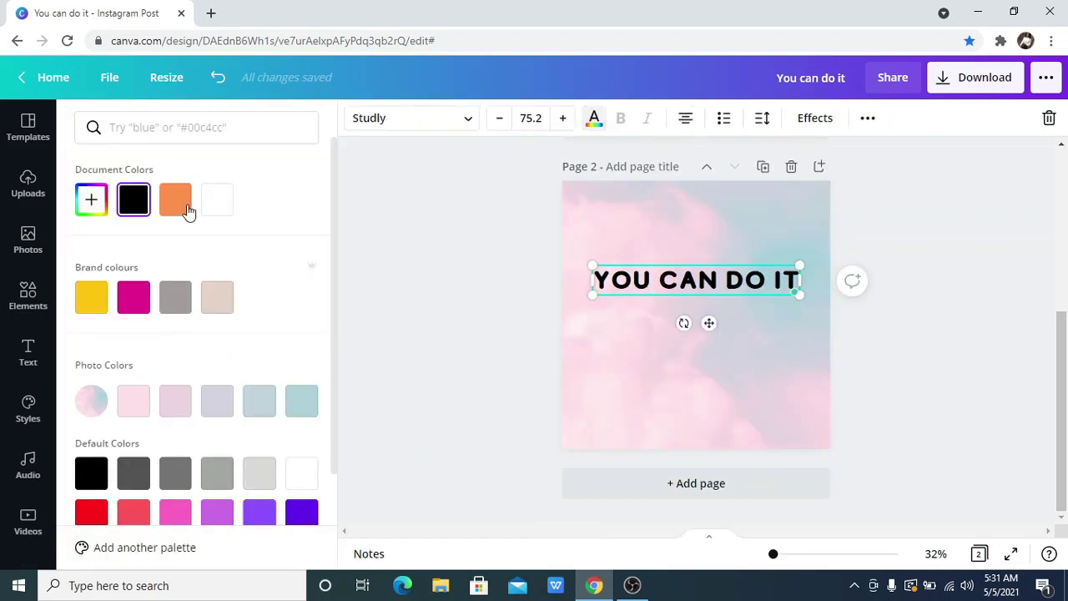
click(185, 208)
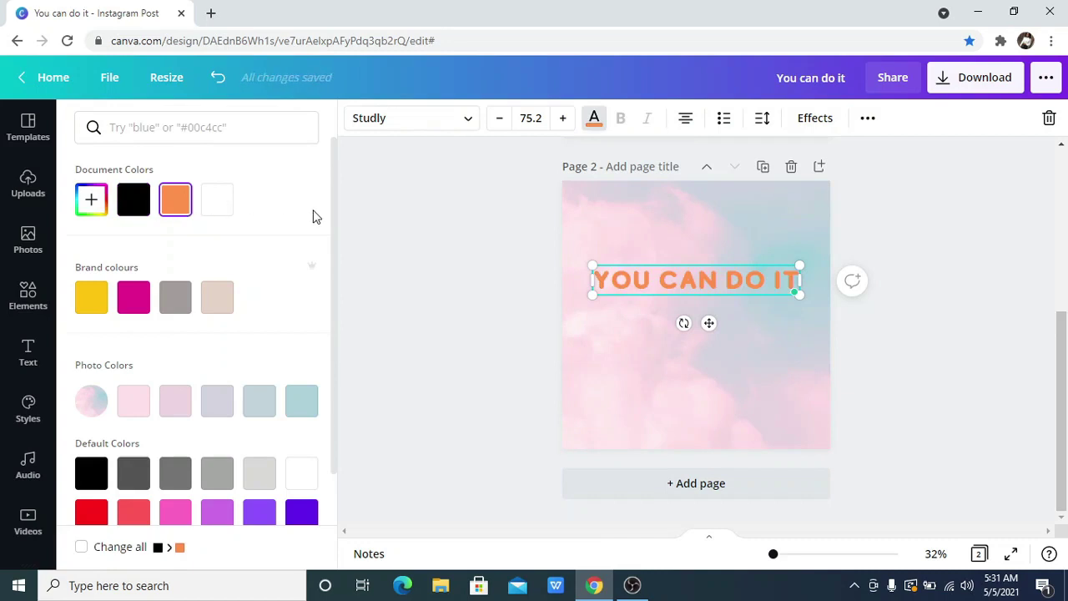
key(Escape)
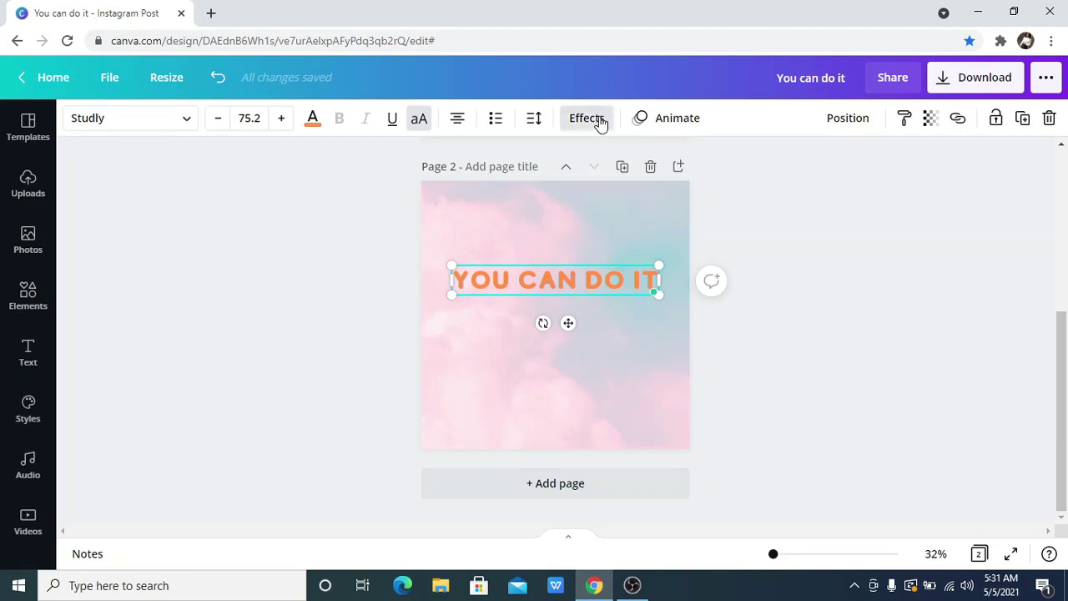
Apply the Curve text effect to the headline with a curve strength of 50.
click(598, 120)
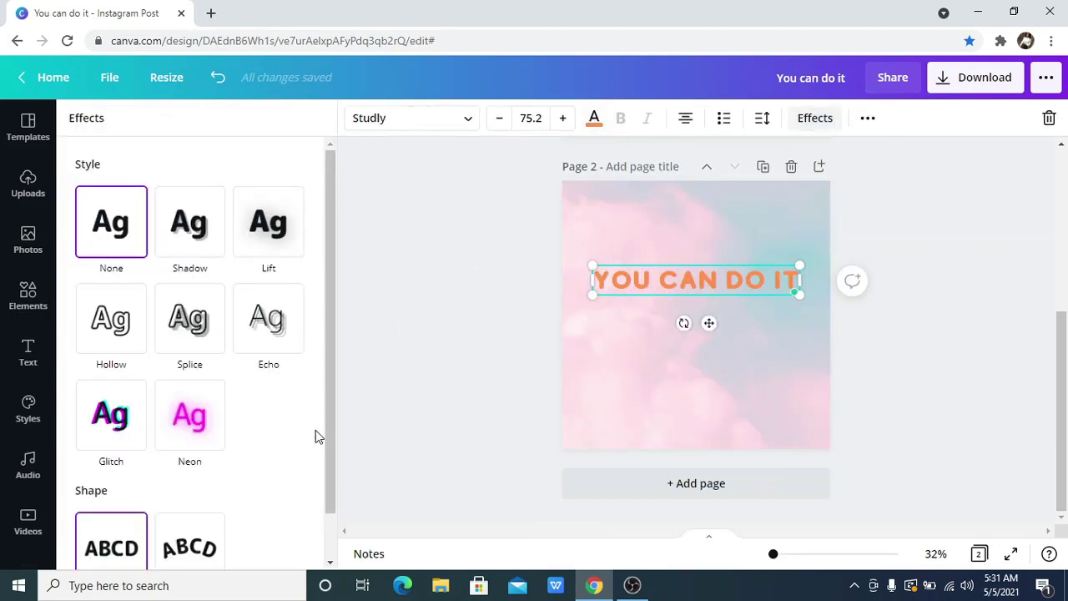
click(328, 531)
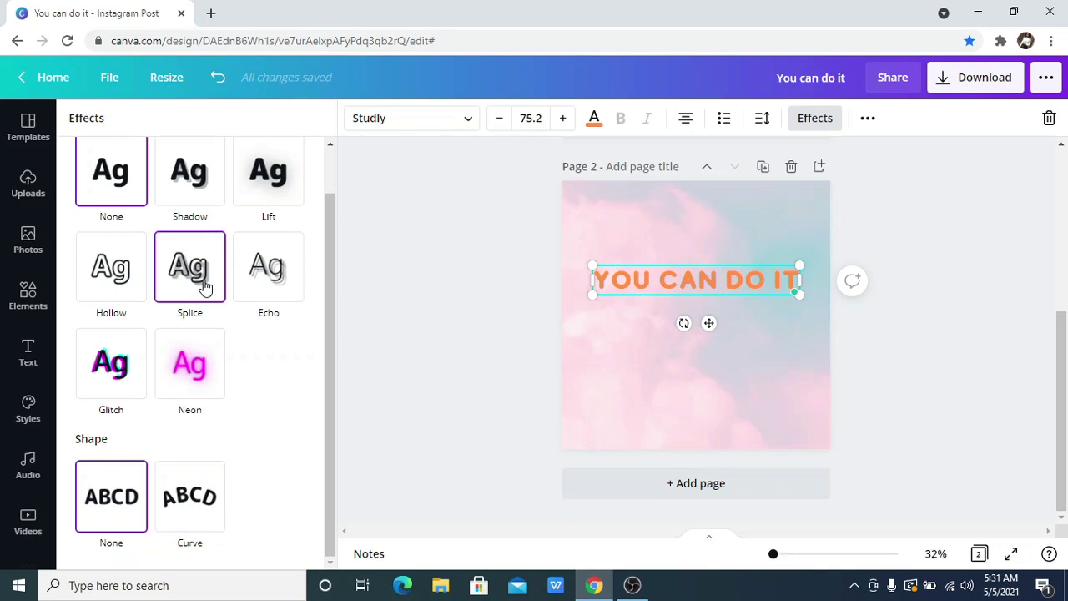
click(203, 492)
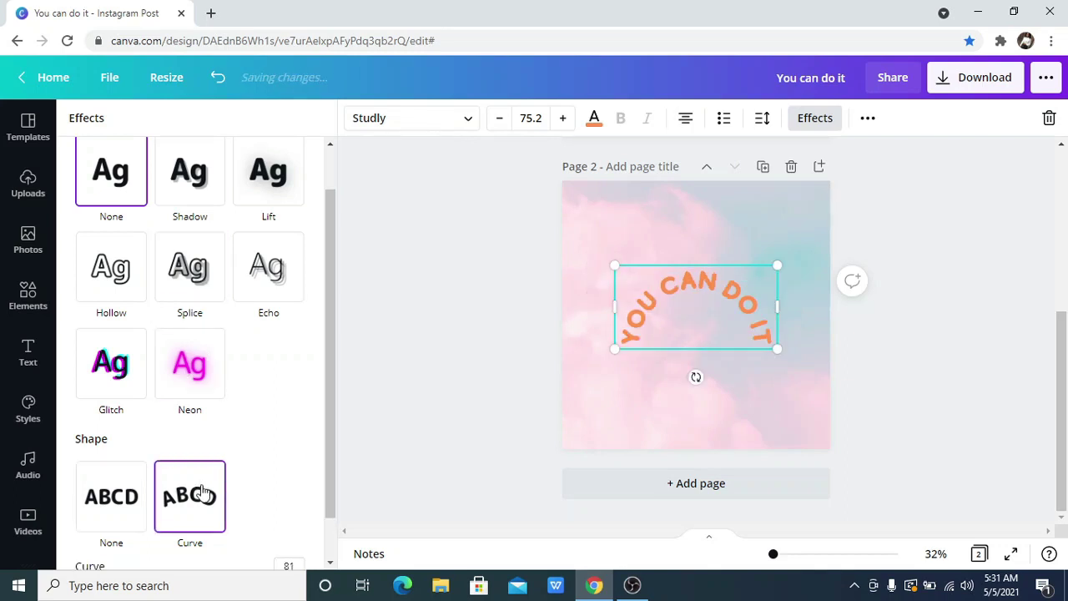
click(329, 565)
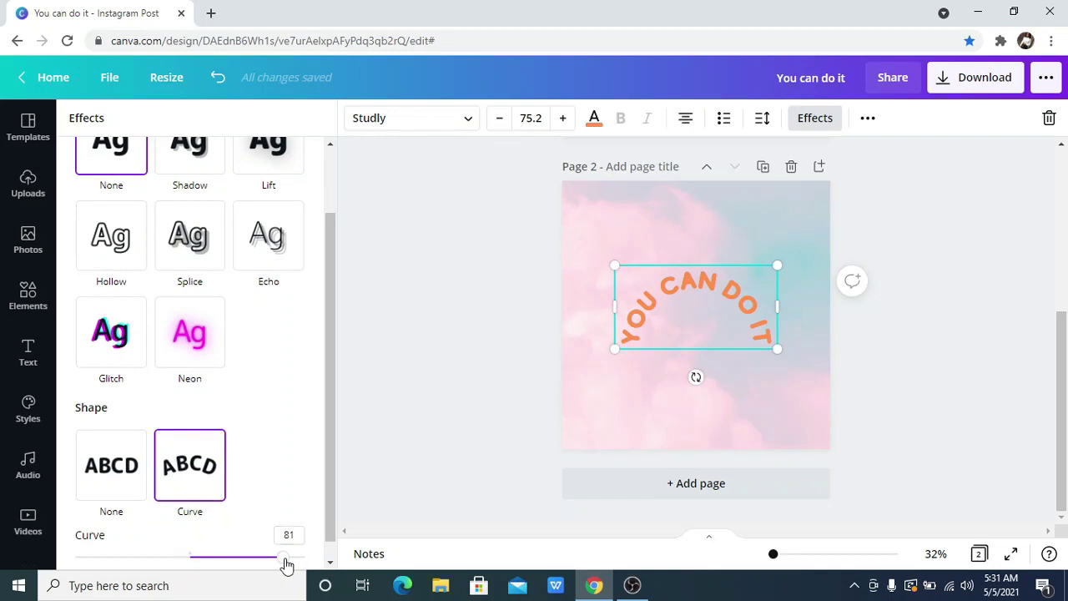
drag(287, 565, 248, 560)
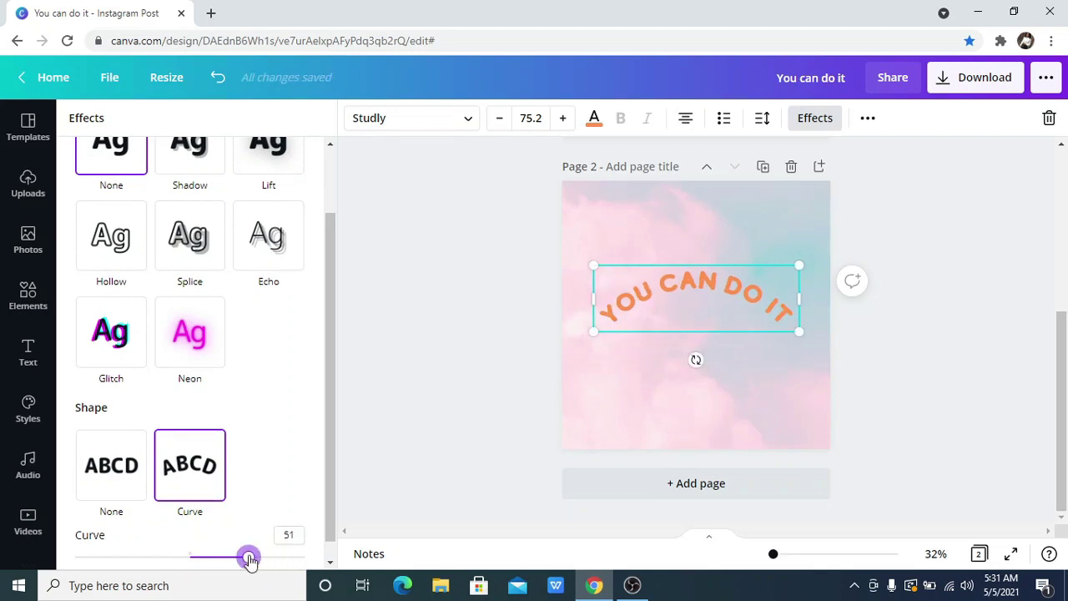
click(289, 535)
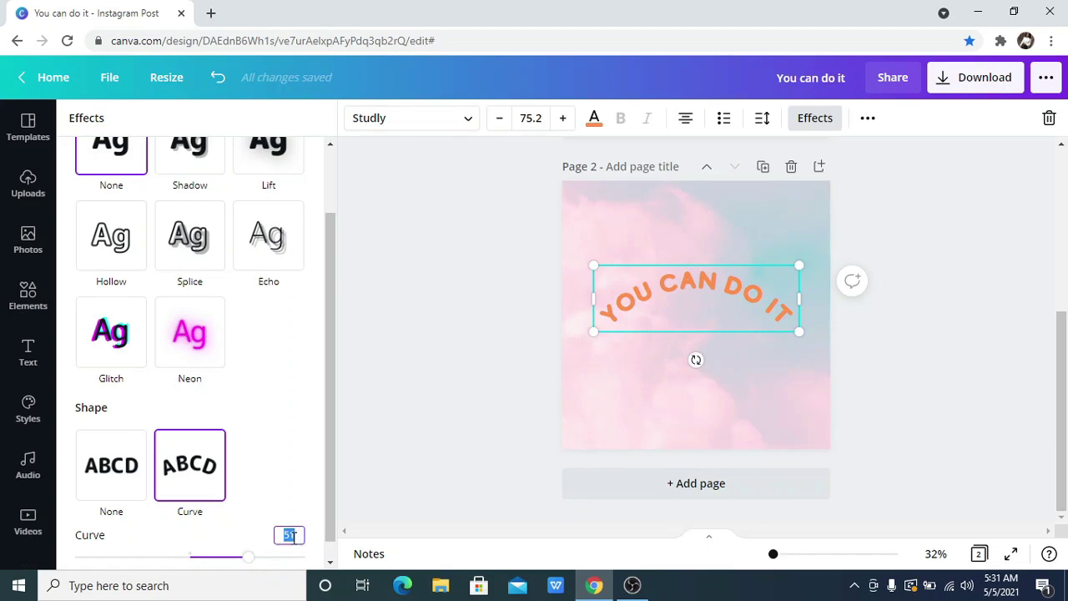
text(50)
Try downward and flatter arcs and a strength of 55, then settle on an upward curve of 50.
click(98, 559)
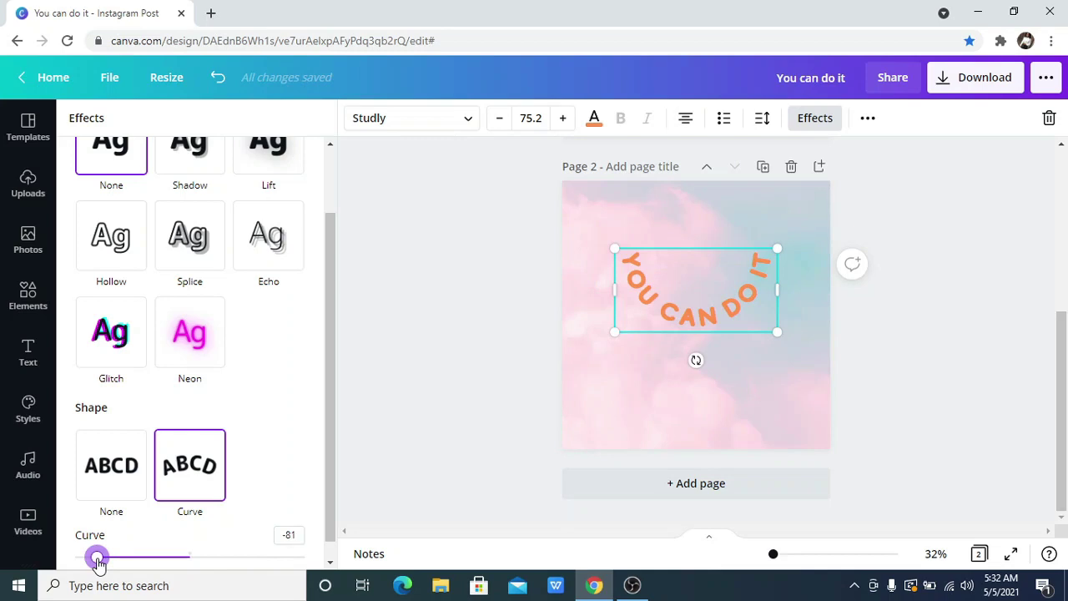
click(119, 558)
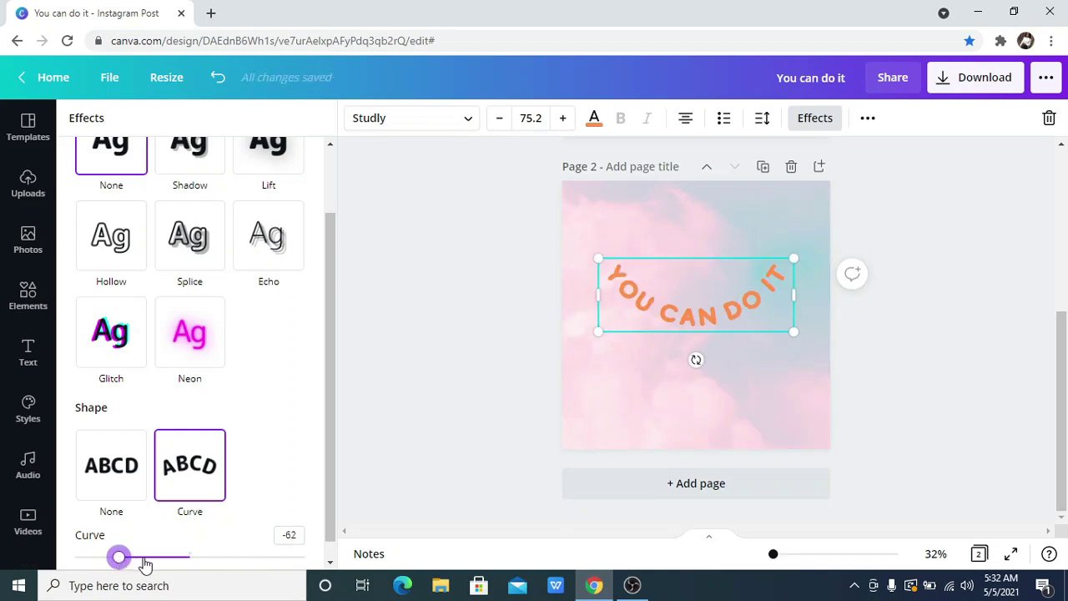
click(247, 558)
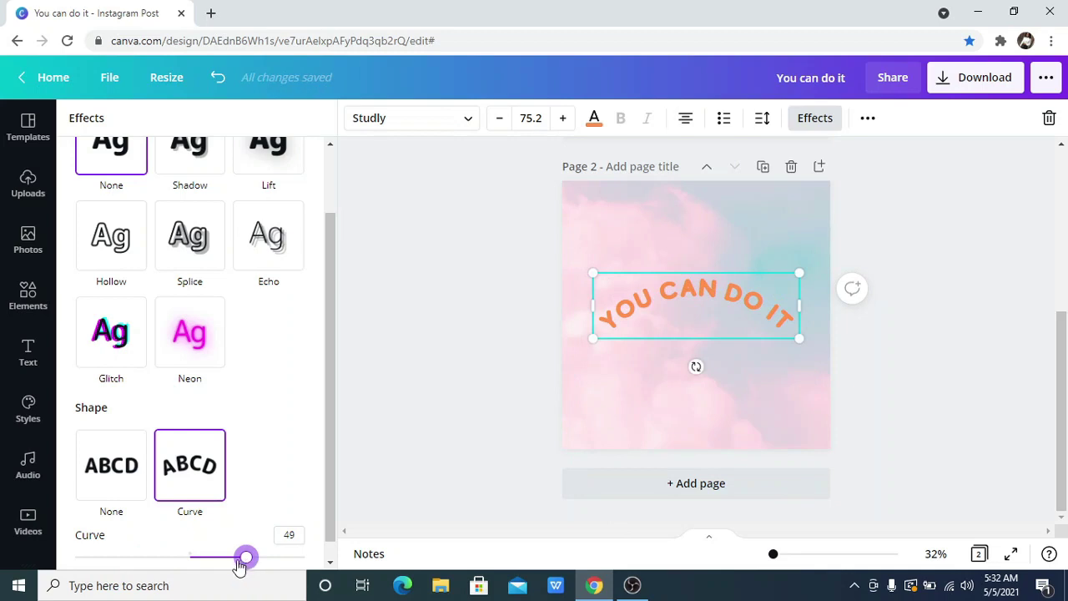
click(231, 565)
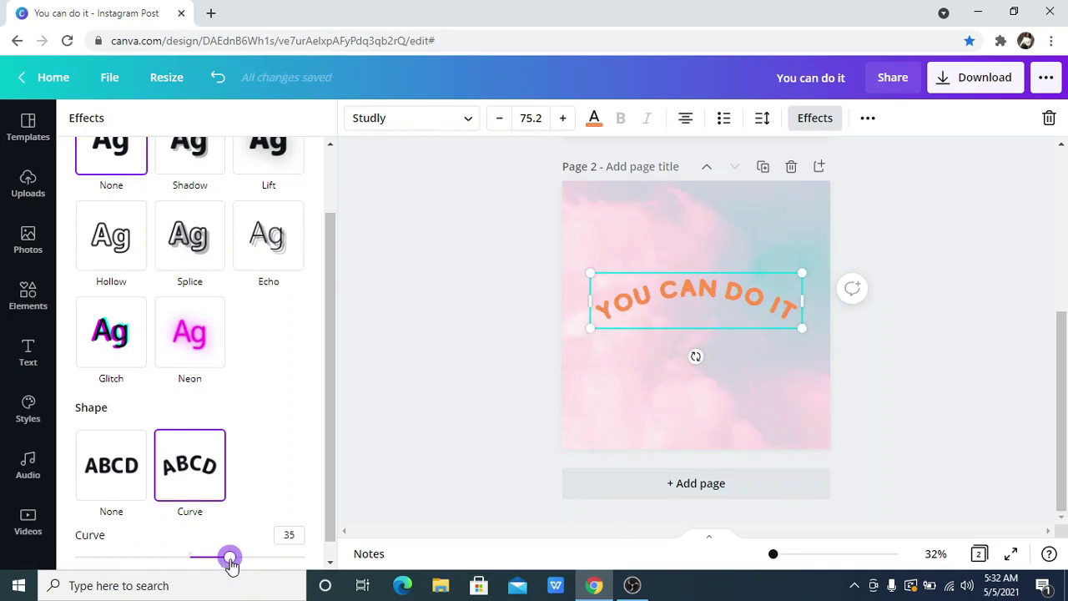
click(292, 535)
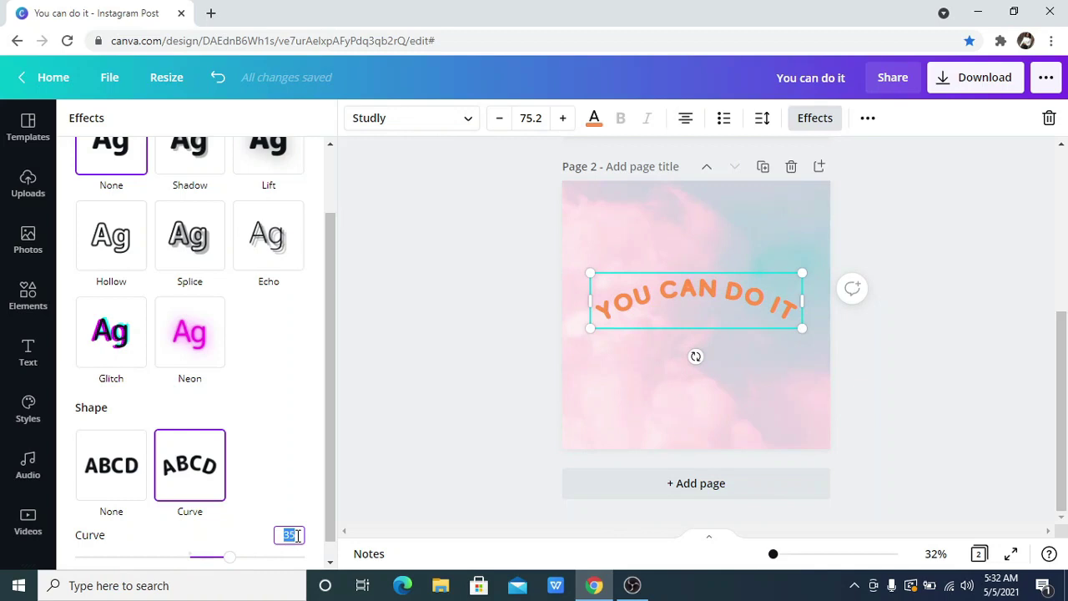
text(55)
key(Return)
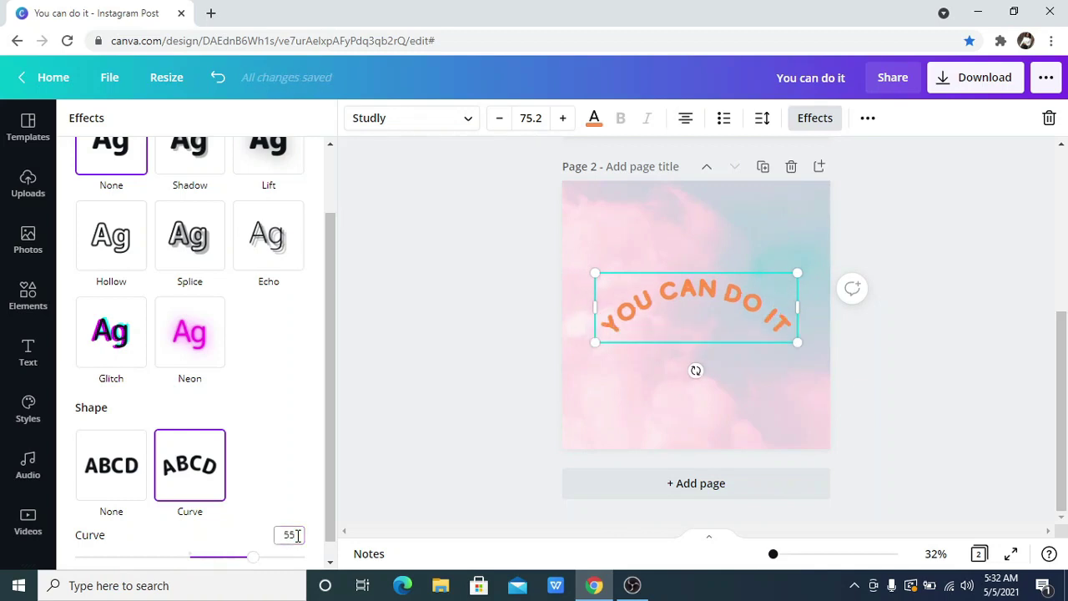
click(292, 535)
text(50)
key(Return)
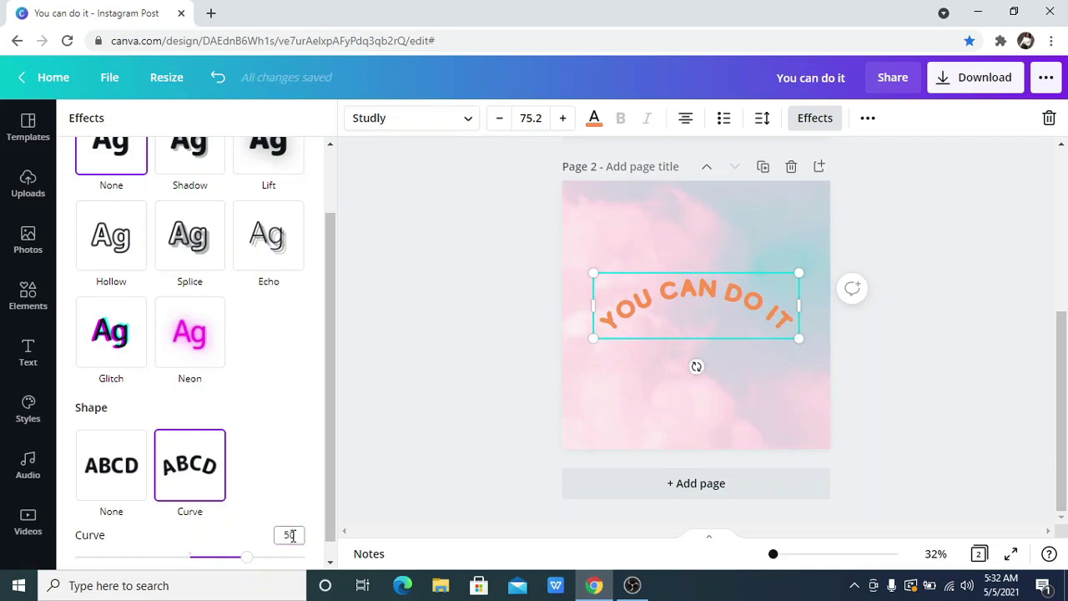
click(383, 498)
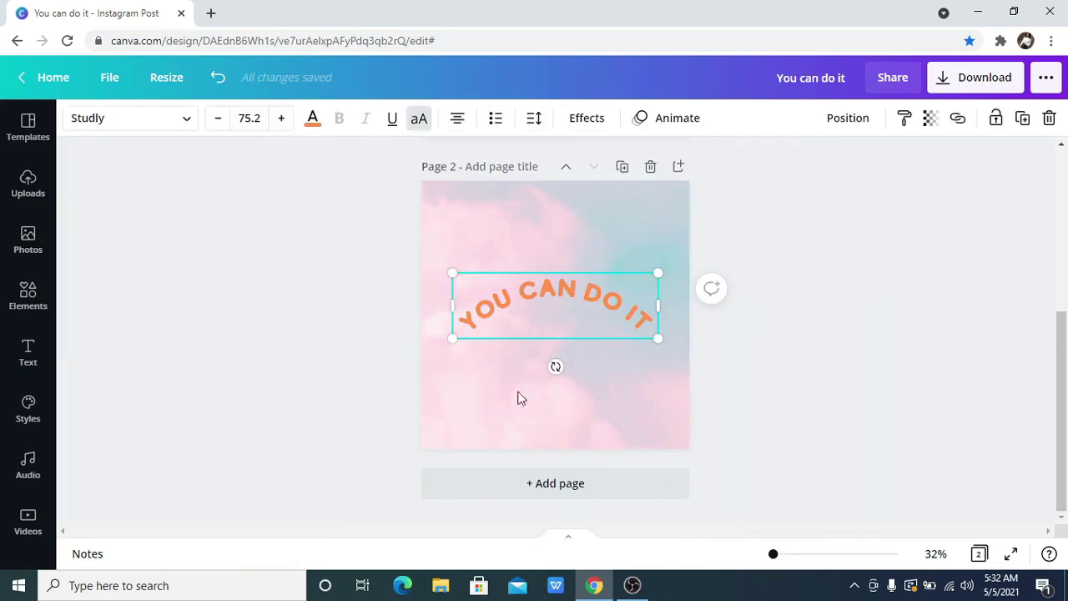
Duplicate the curved text, move the copy below, and cut it down to DO IT.
click(560, 339)
click(585, 289)
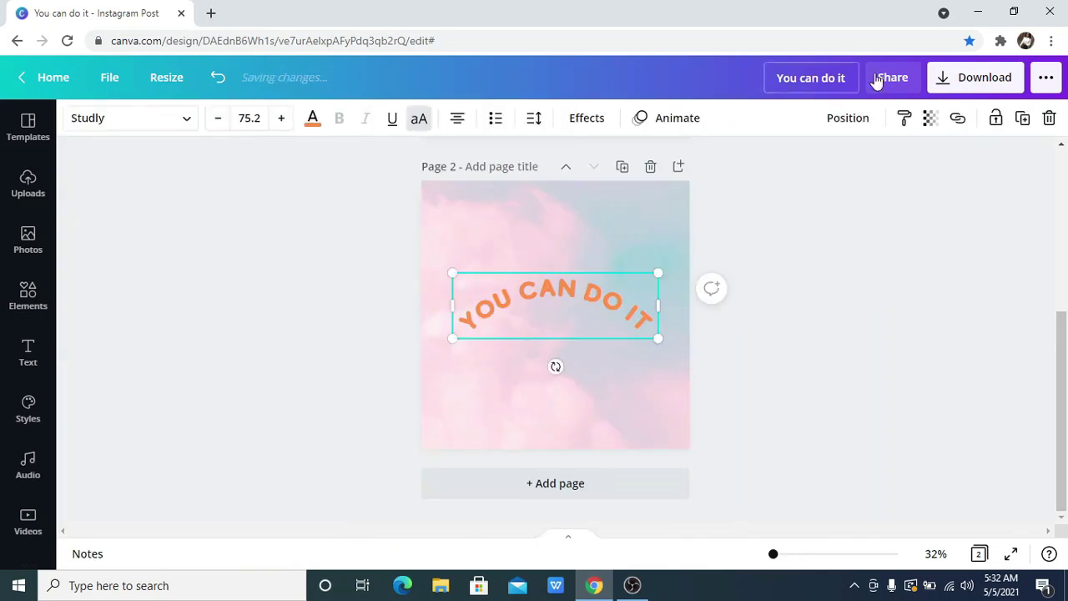
click(1024, 127)
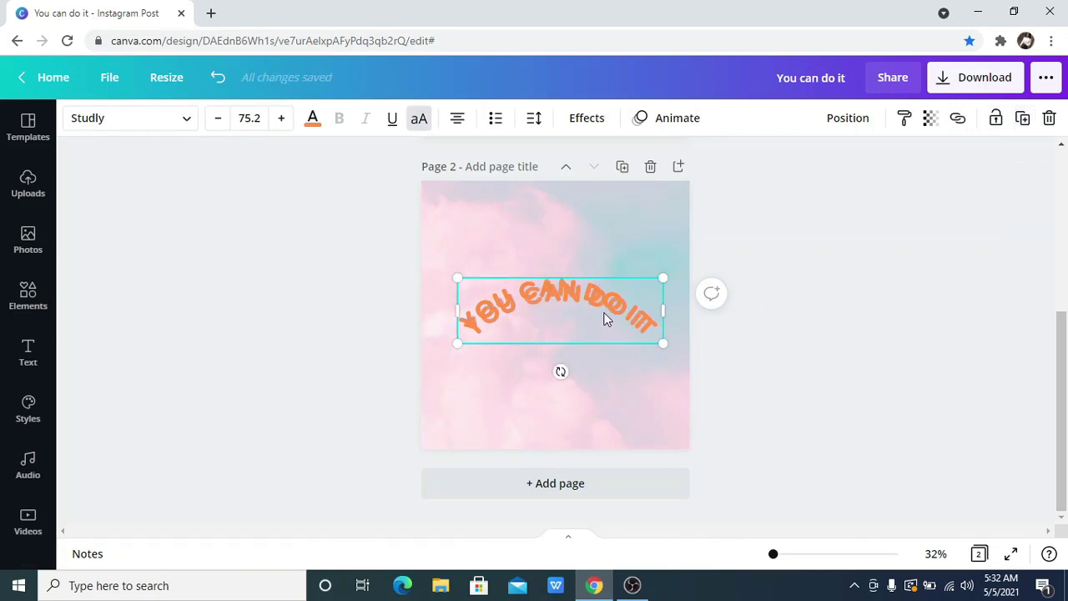
drag(606, 318, 598, 359)
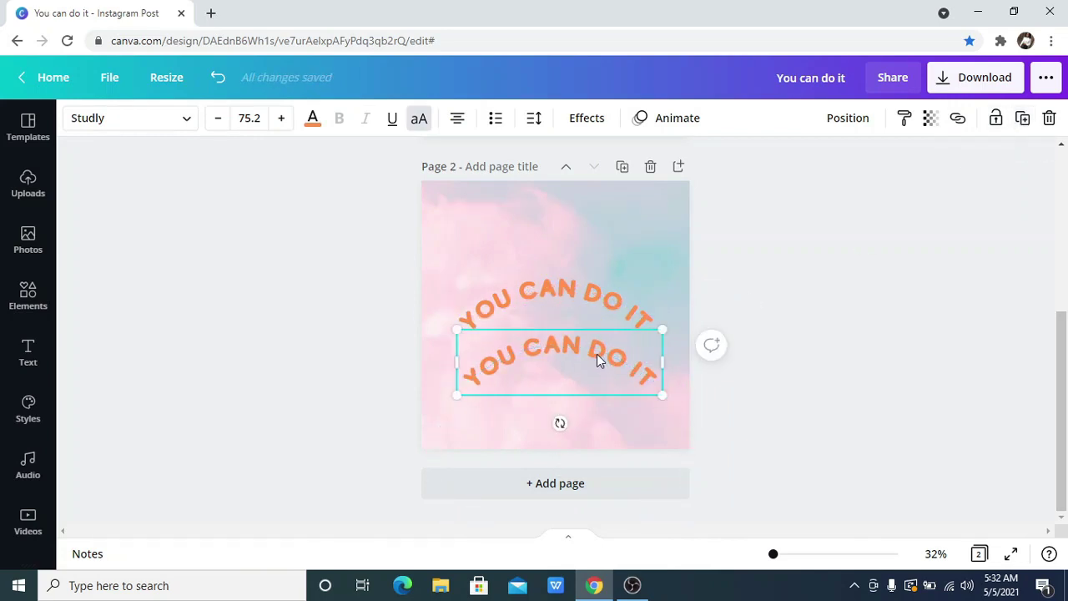
click(597, 354)
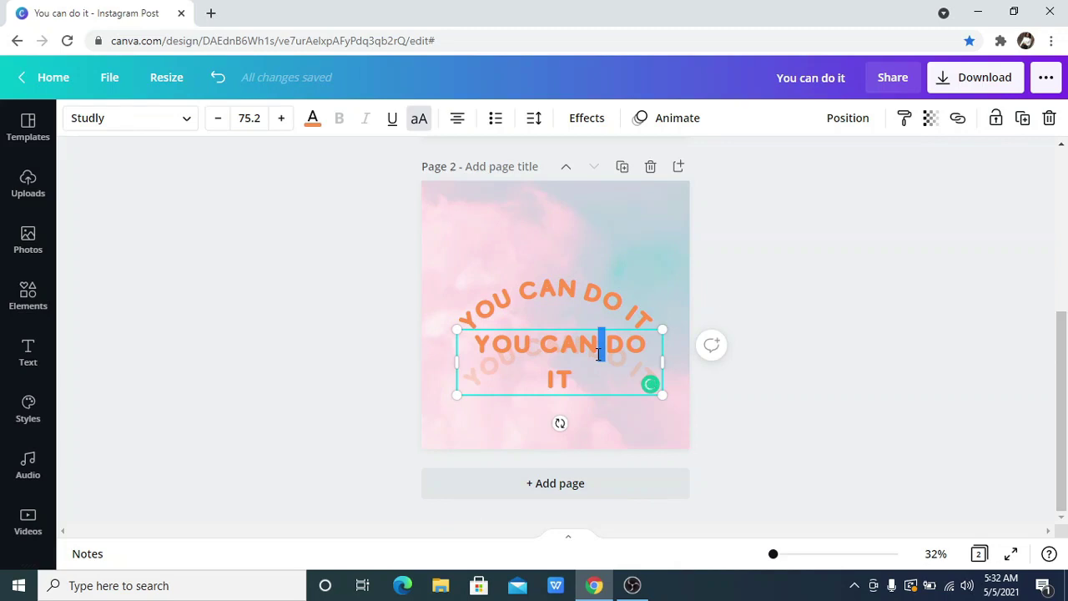
key(BackSpace)
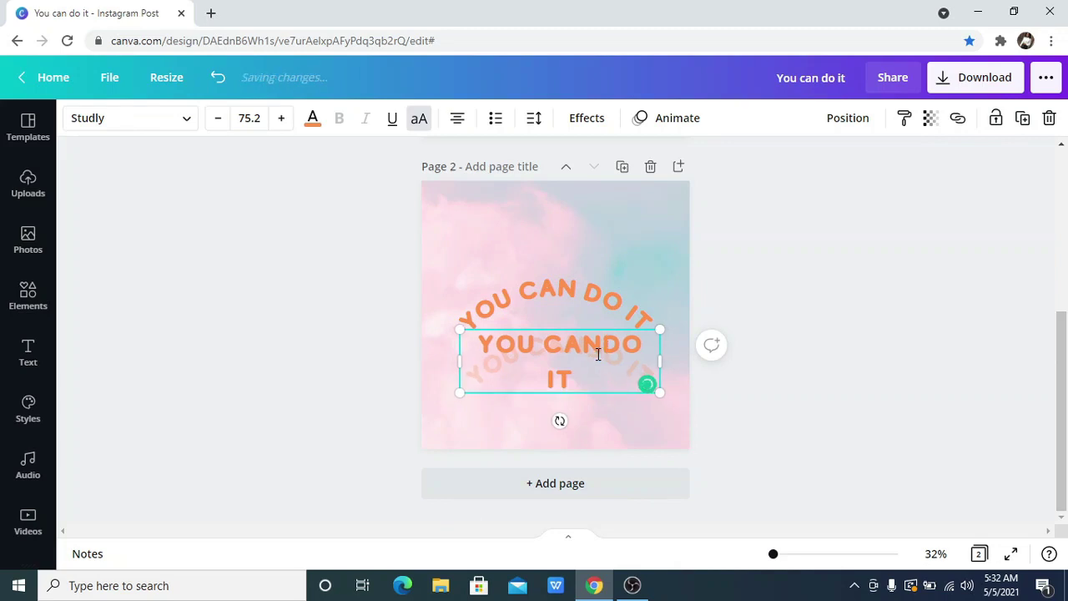
key(ctrl+BackSpace)
key(ctrl+BackSpace)
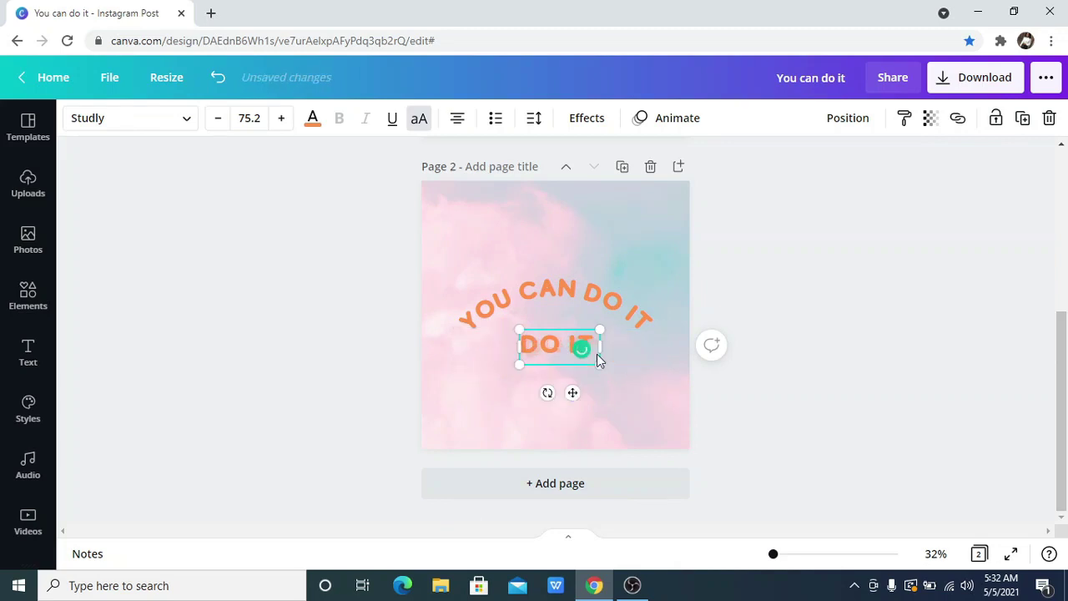
click(471, 370)
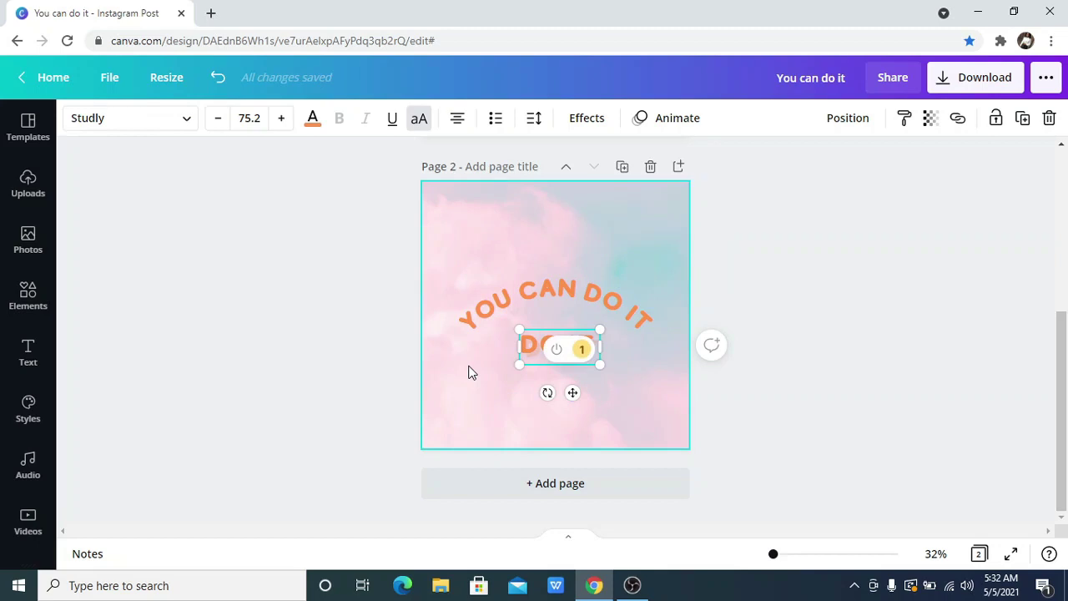
Cut the original text down to YOU CAN and shift it left on the page.
click(548, 296)
click(549, 297)
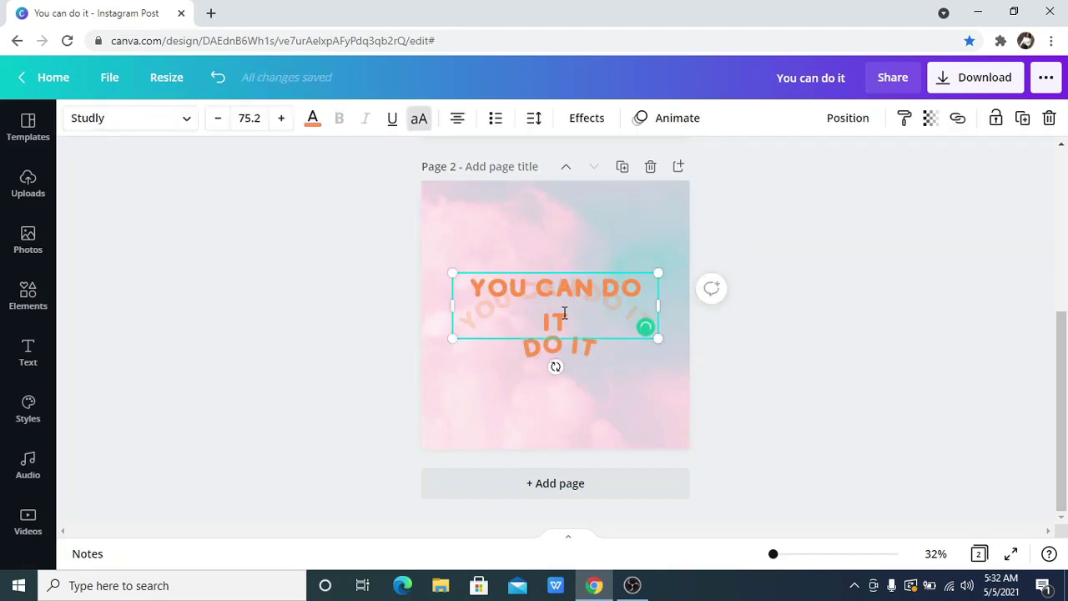
key(ctrl+BackSpace)
key(ctrl+BackSpace)
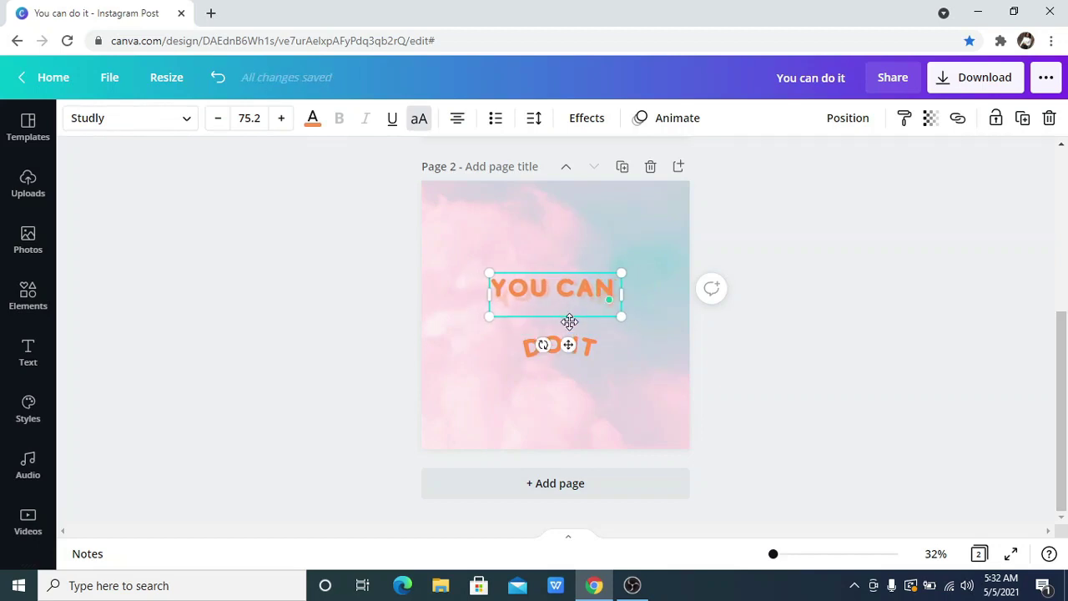
click(803, 183)
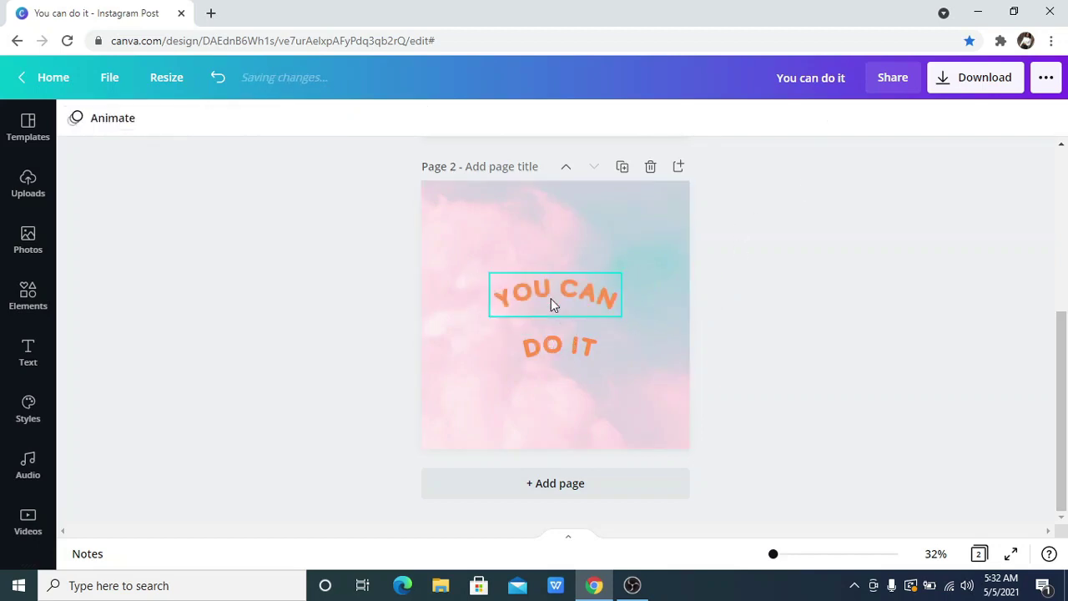
drag(551, 300, 502, 300)
click(547, 337)
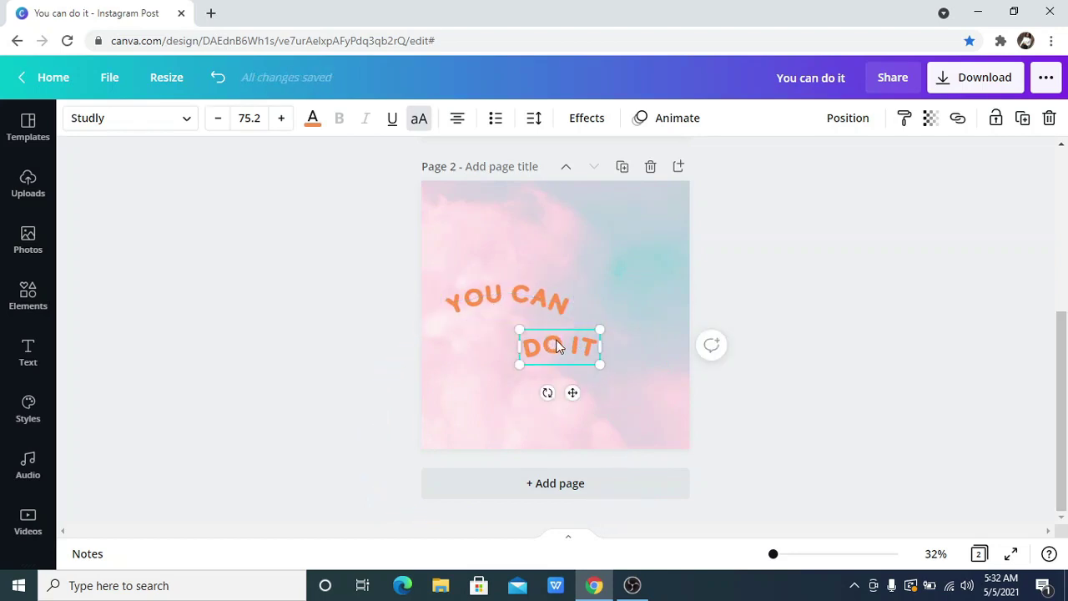
click(575, 125)
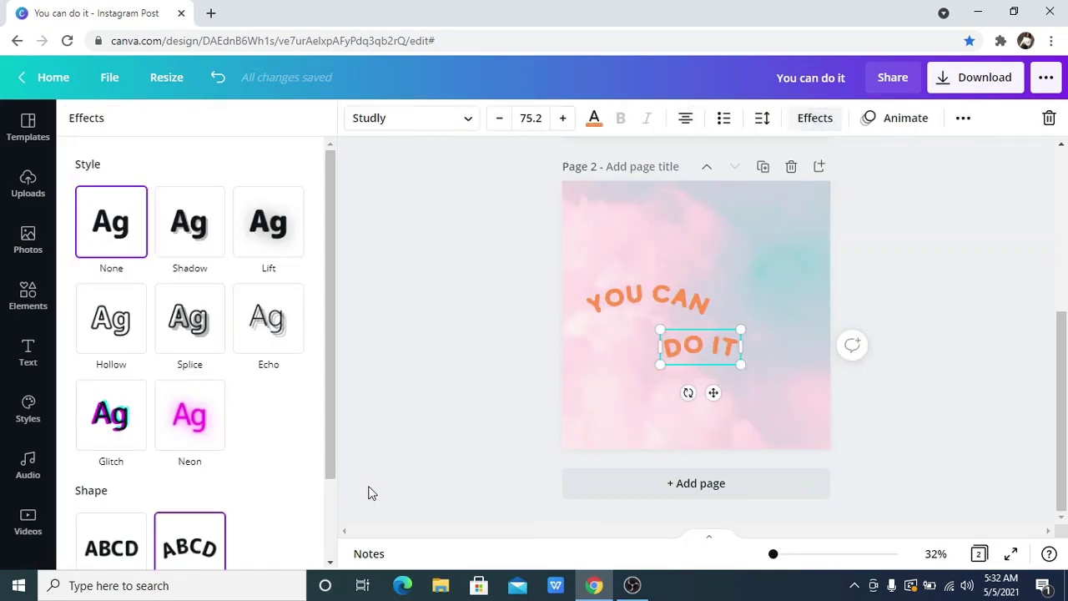
Reverse the DO IT curve to -50 and move it up beside YOU CAN.
scroll(330, 510, down, 3)
click(285, 516)
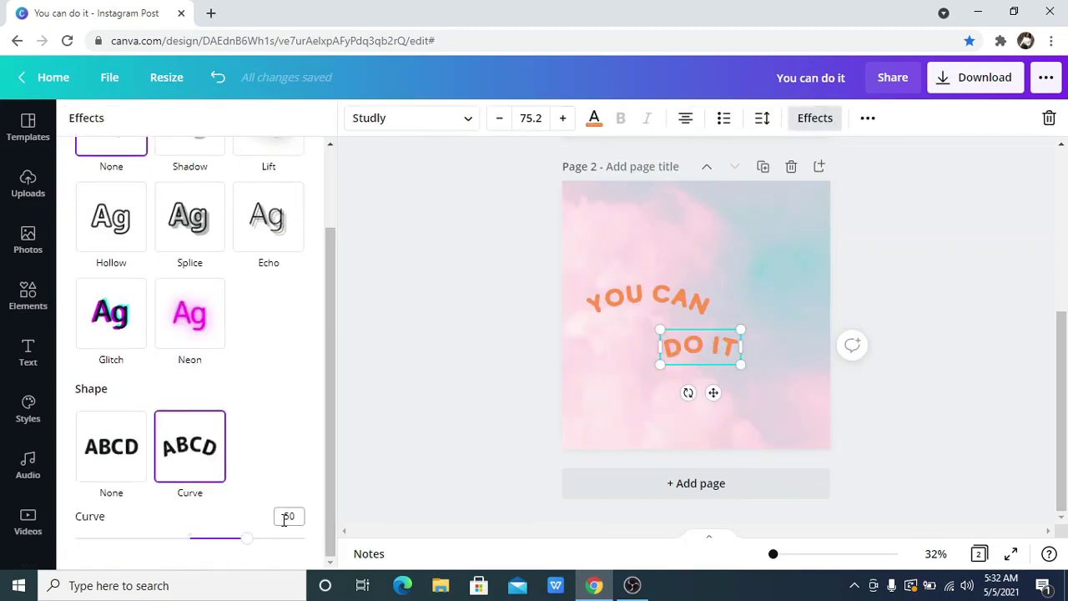
click(285, 518)
text(-)
key(Return)
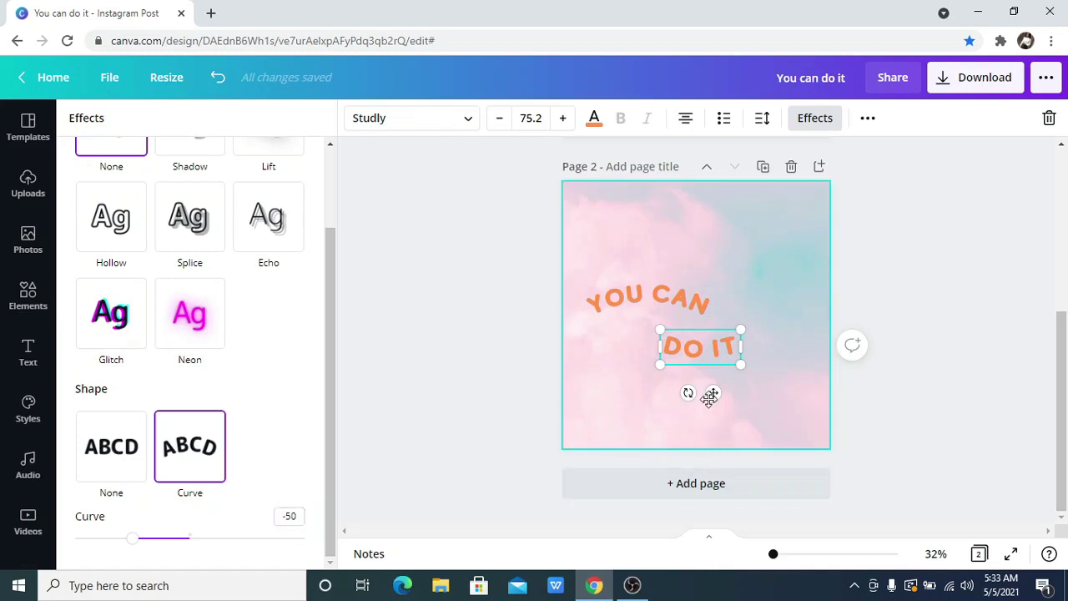
drag(709, 398, 761, 356)
Marquee-select YOU CAN and DO IT, group them, and nudge the group slightly right.
key(Escape)
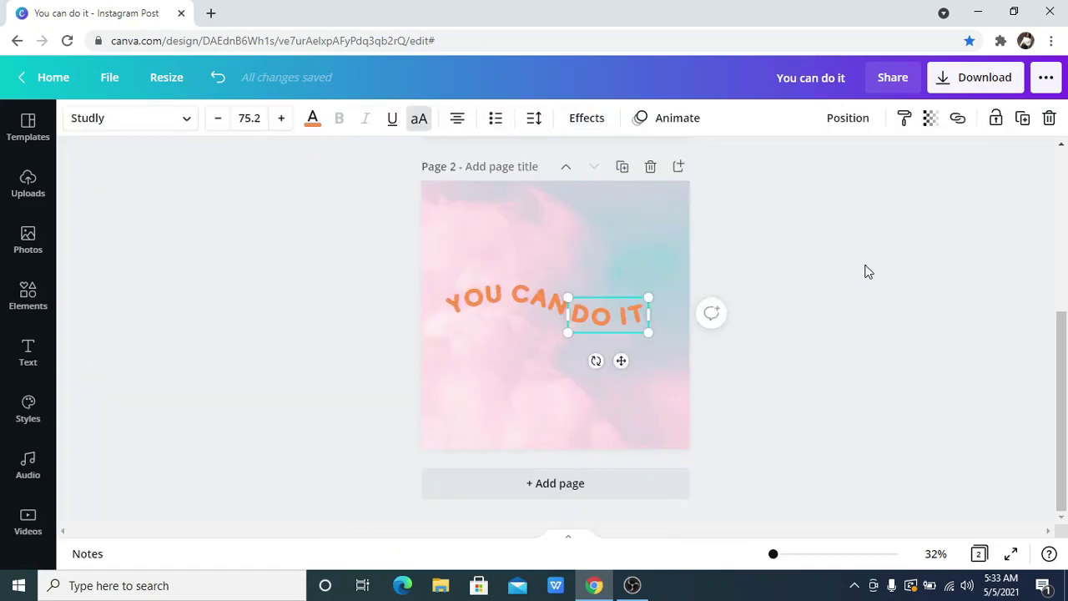
click(868, 271)
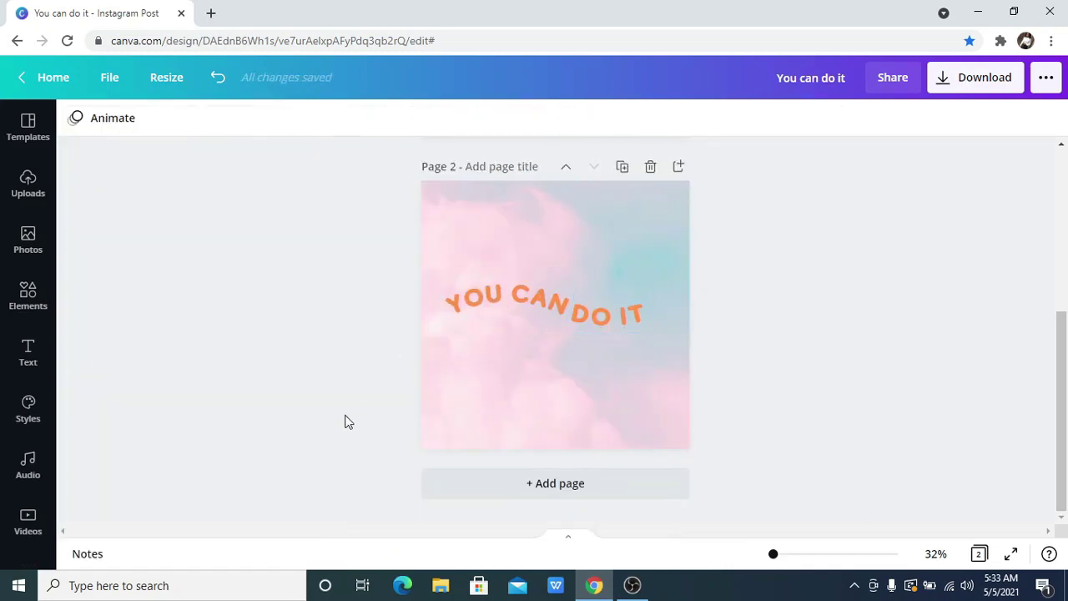
click(480, 305)
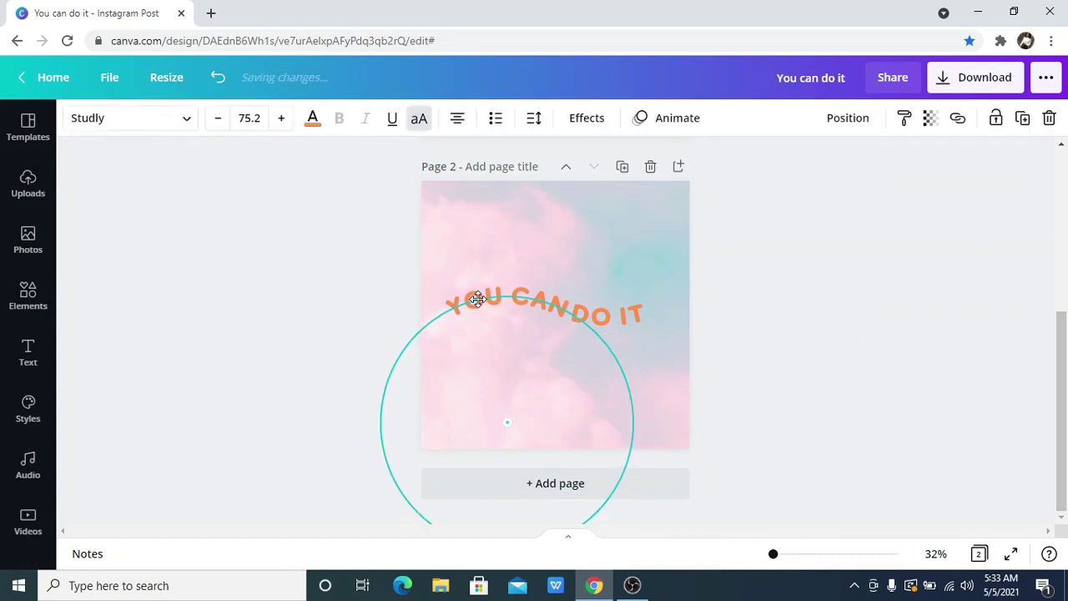
click(723, 227)
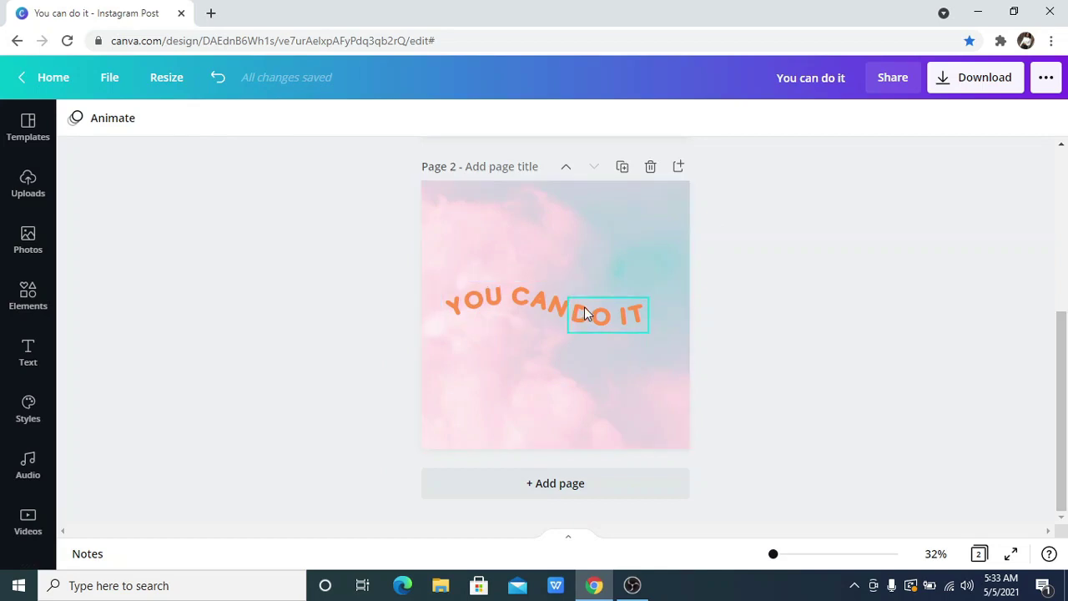
drag(418, 314, 617, 307)
click(862, 122)
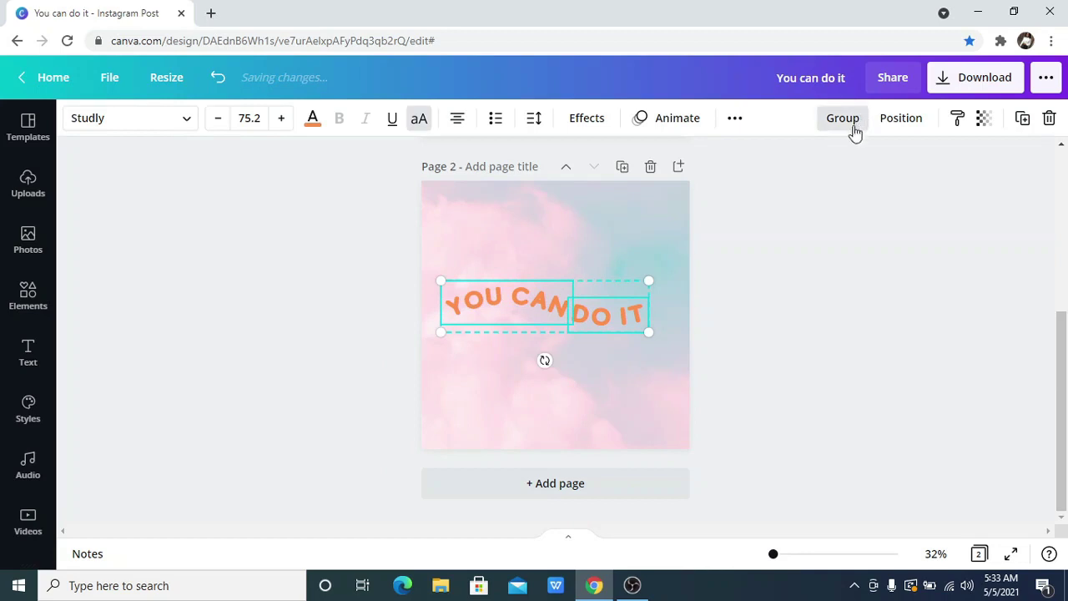
click(742, 317)
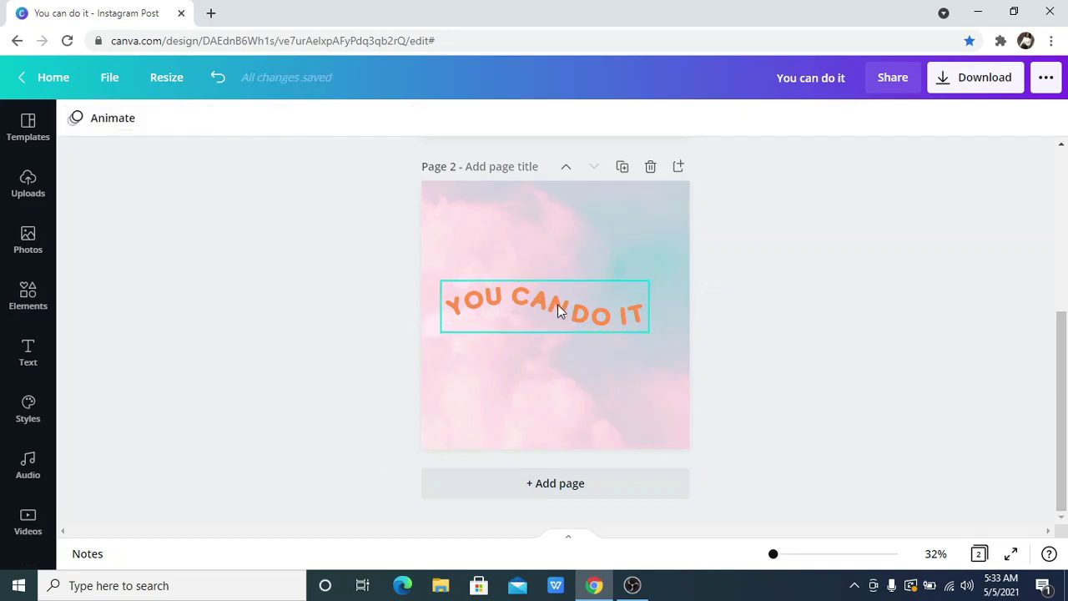
drag(557, 304, 567, 295)
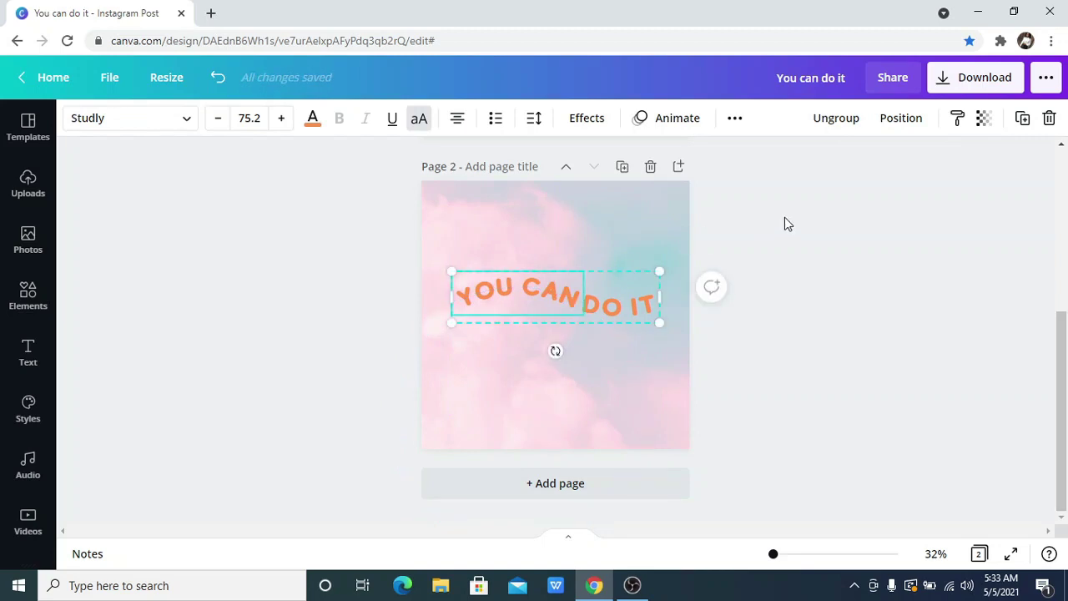
click(785, 220)
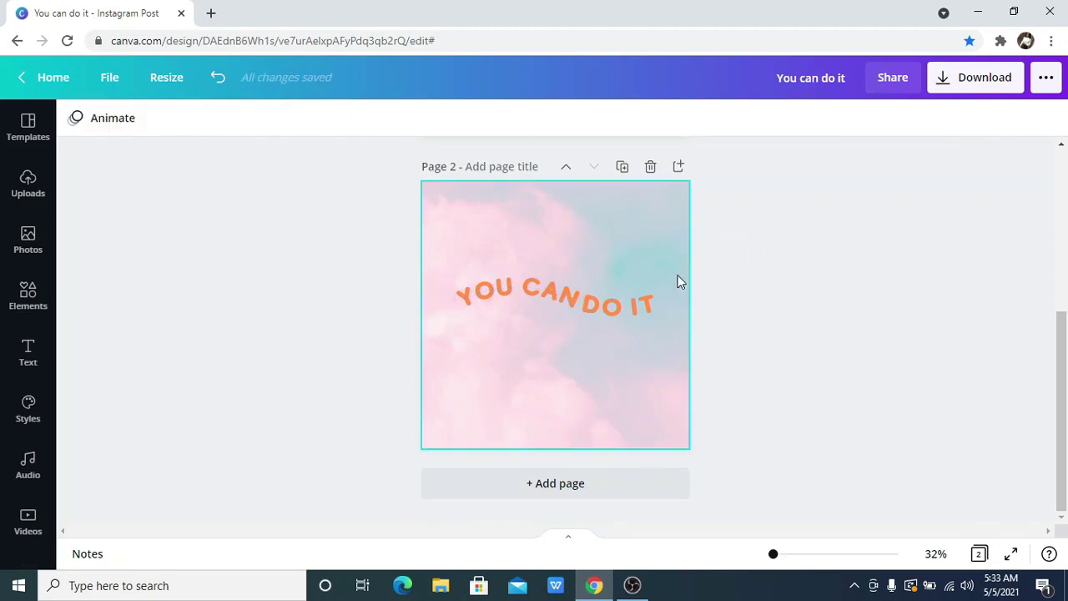
click(616, 307)
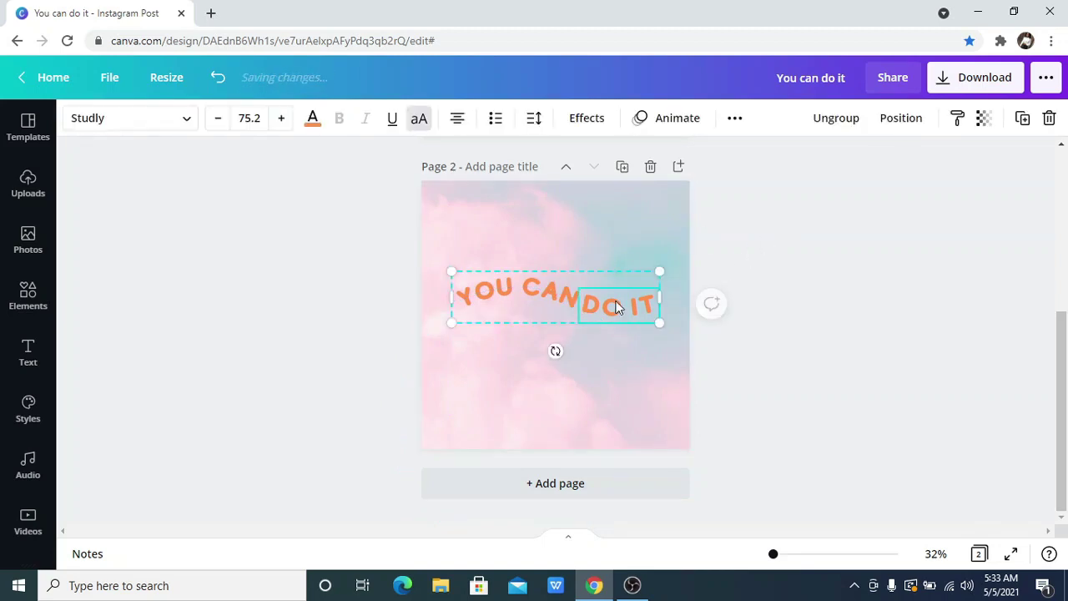
click(616, 305)
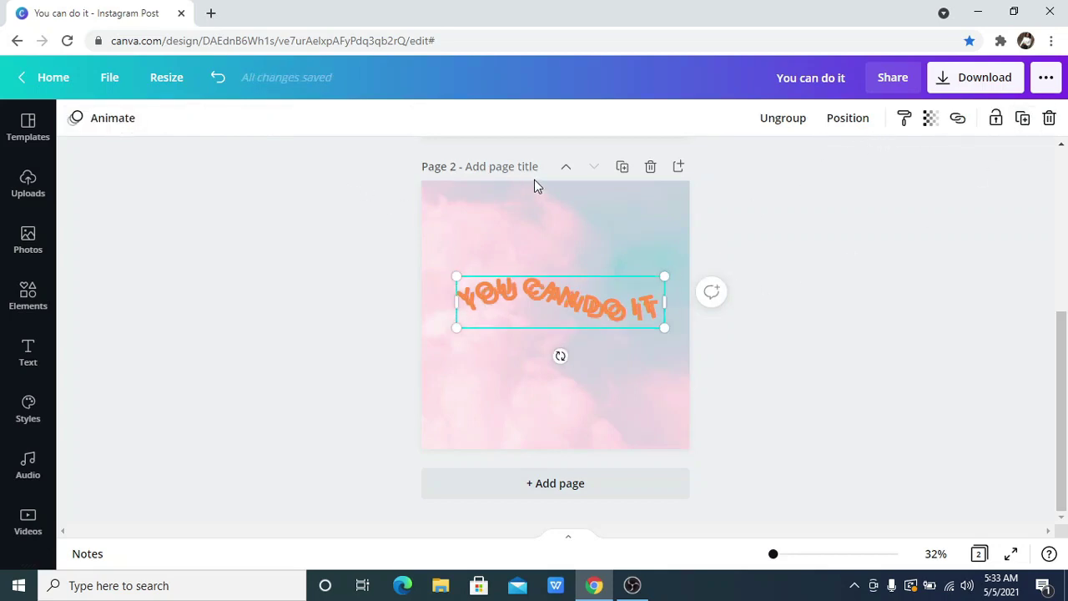
Move the second line down and colour both its YOU CAN and DO IT parts black.
drag(576, 306, 571, 330)
click(801, 286)
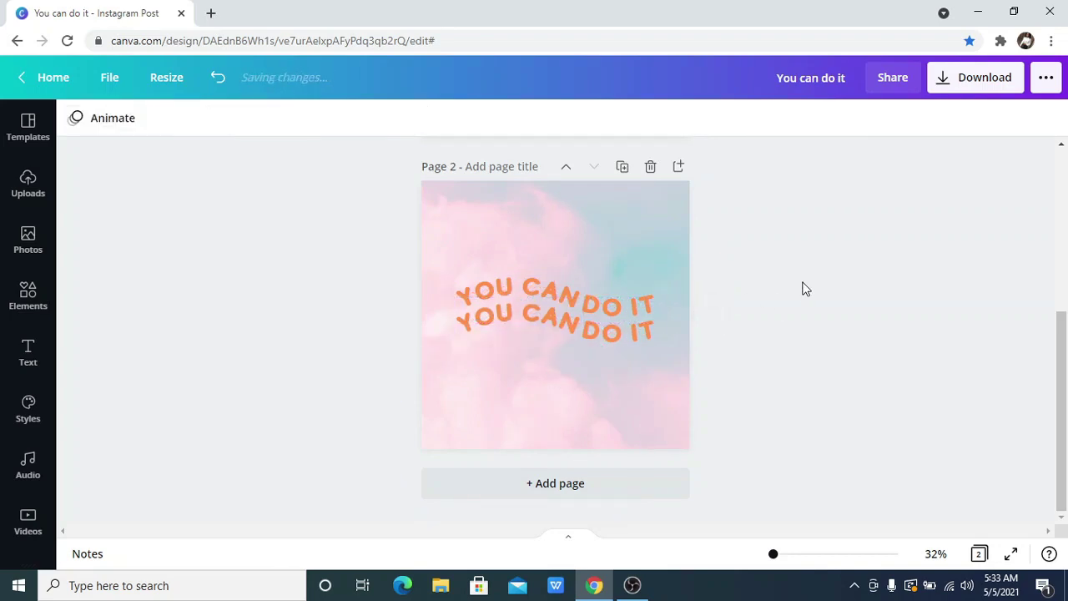
click(535, 337)
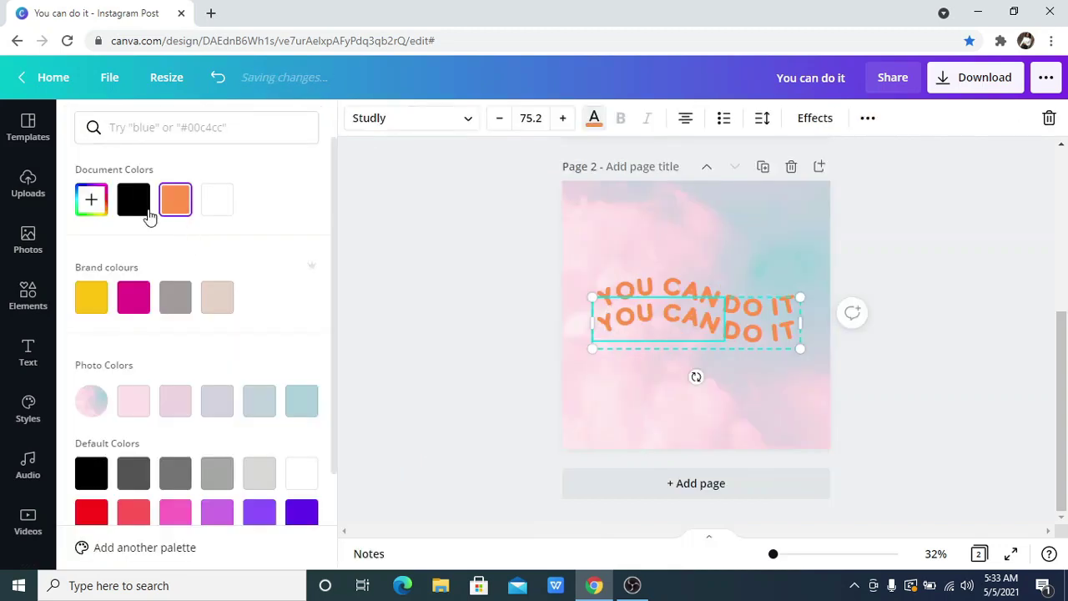
click(138, 205)
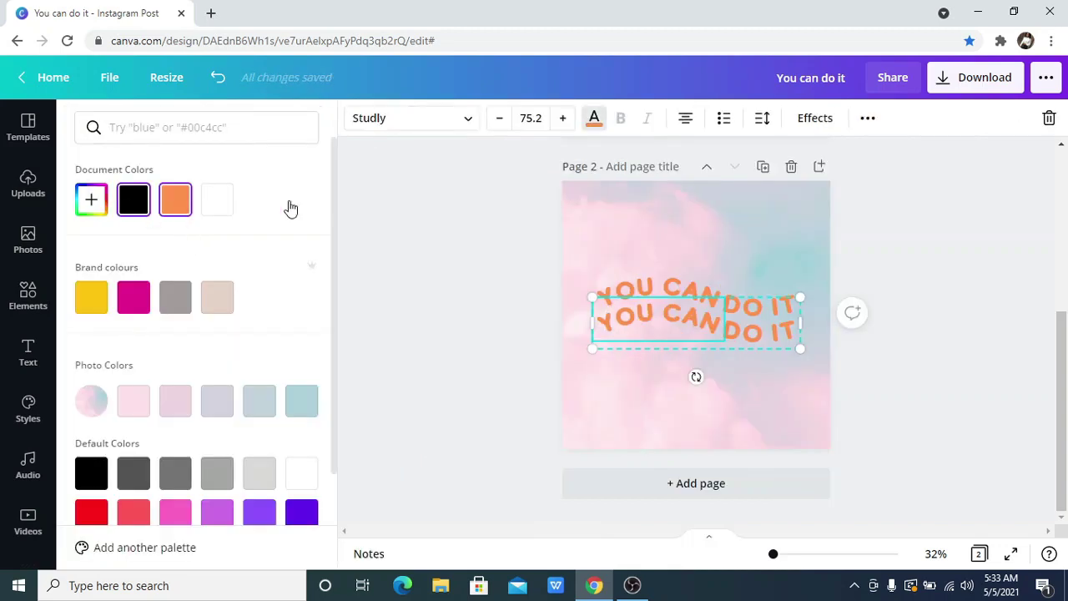
click(743, 317)
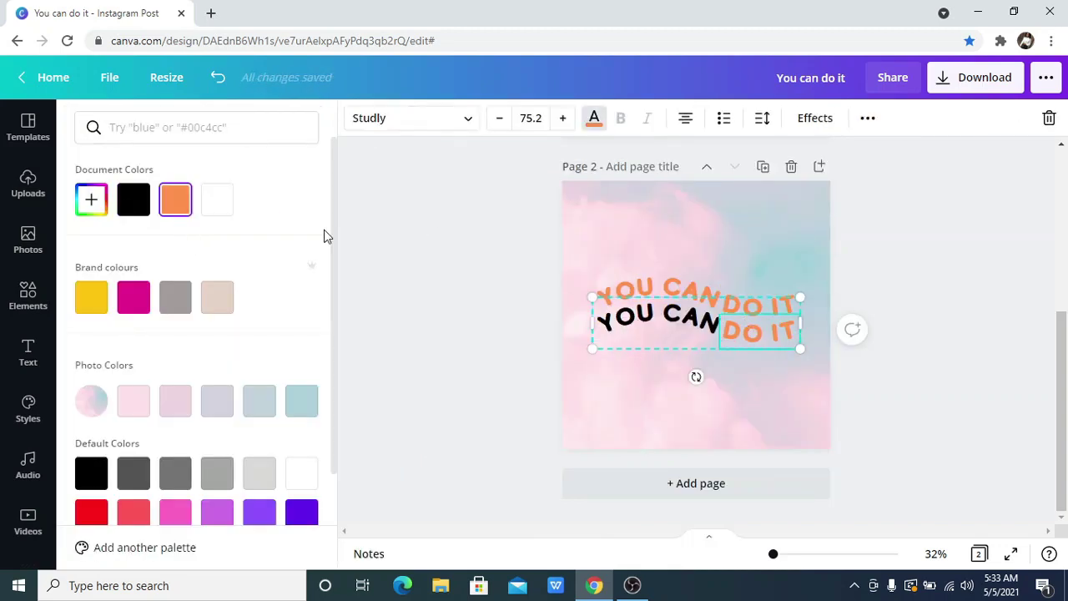
click(137, 205)
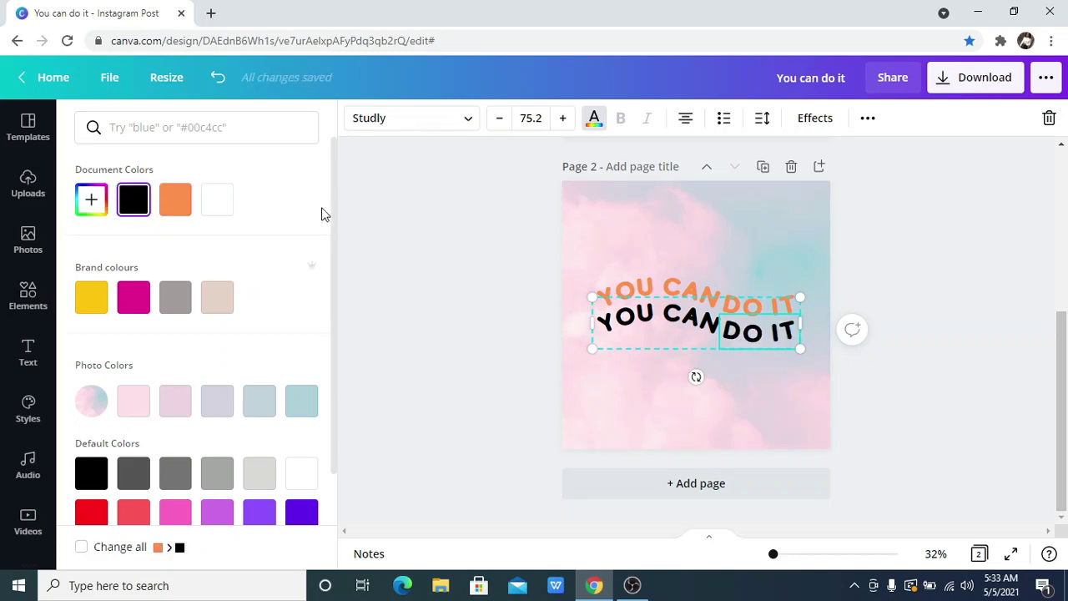
click(386, 229)
click(387, 229)
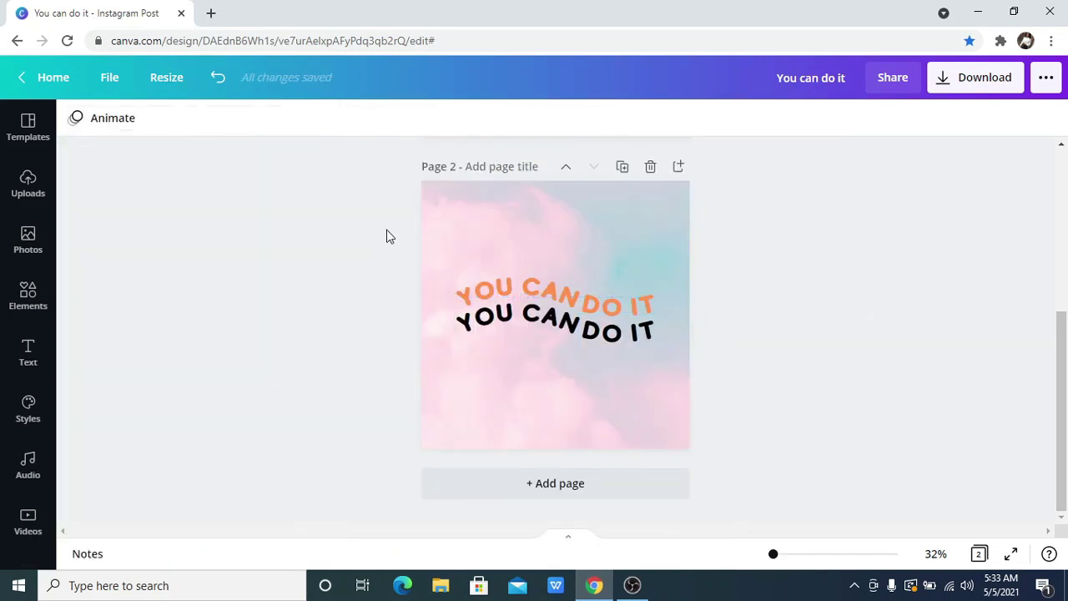
Place an orange copy of the top line below the black line.
click(519, 296)
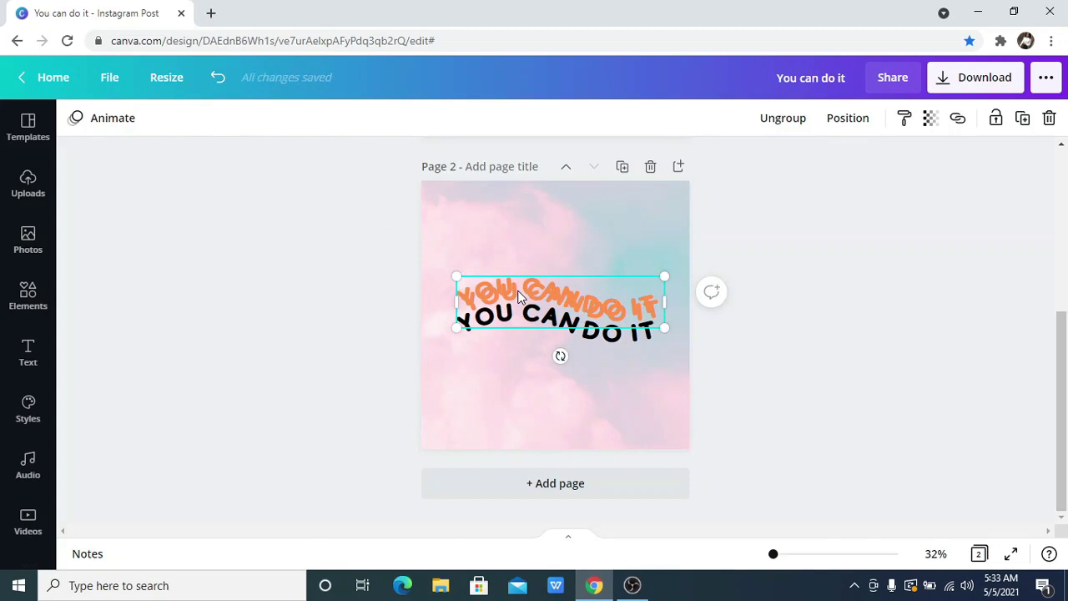
drag(519, 313, 516, 337)
click(787, 258)
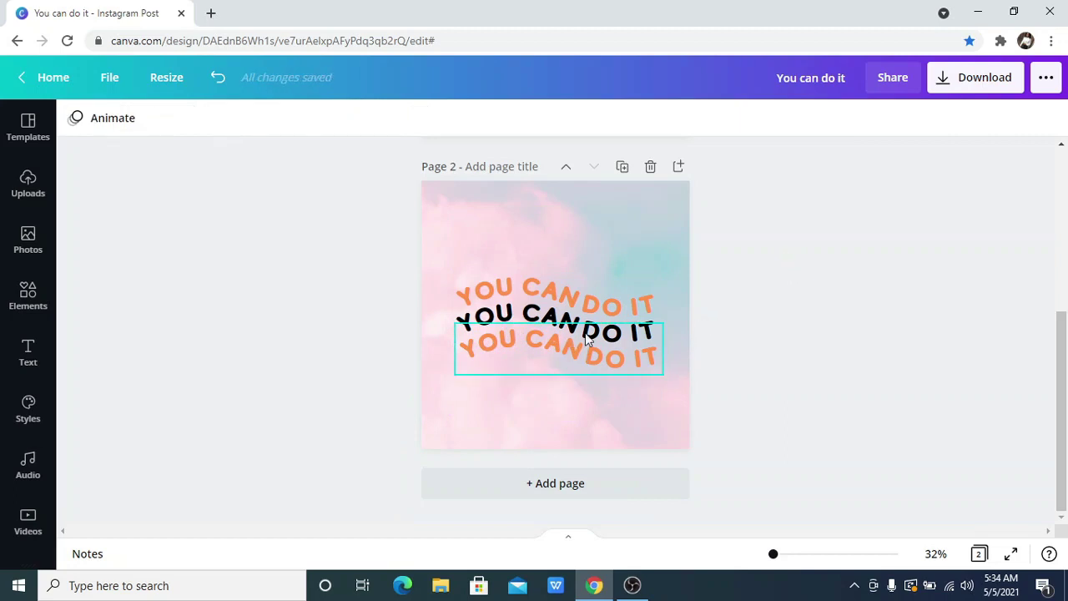
click(578, 327)
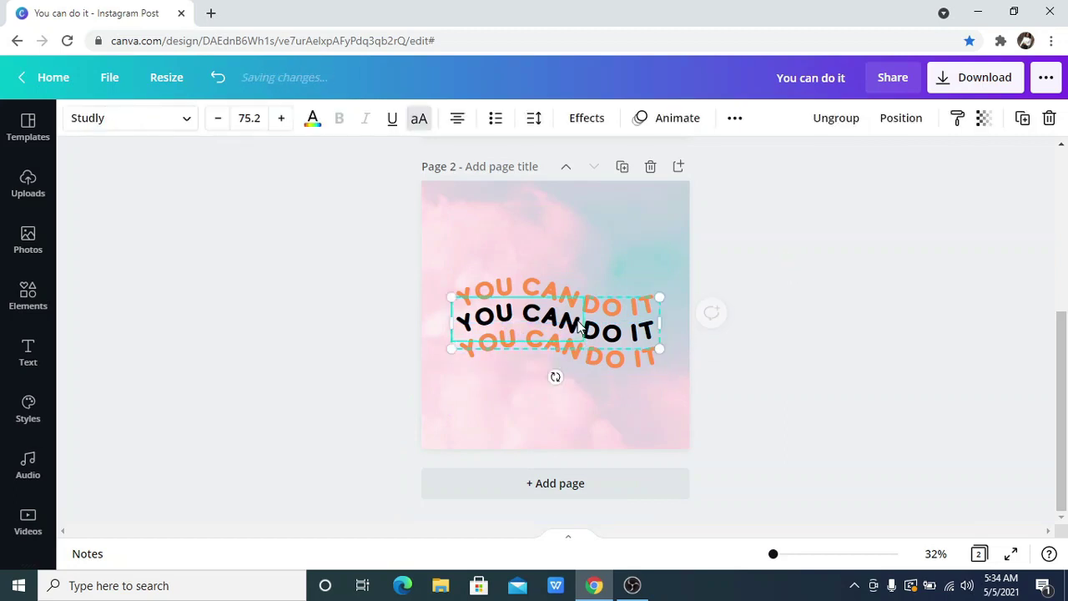
Make the middle line Hollow, with outline thickness 100 for YOU CAN and 77 for DO IT.
click(612, 121)
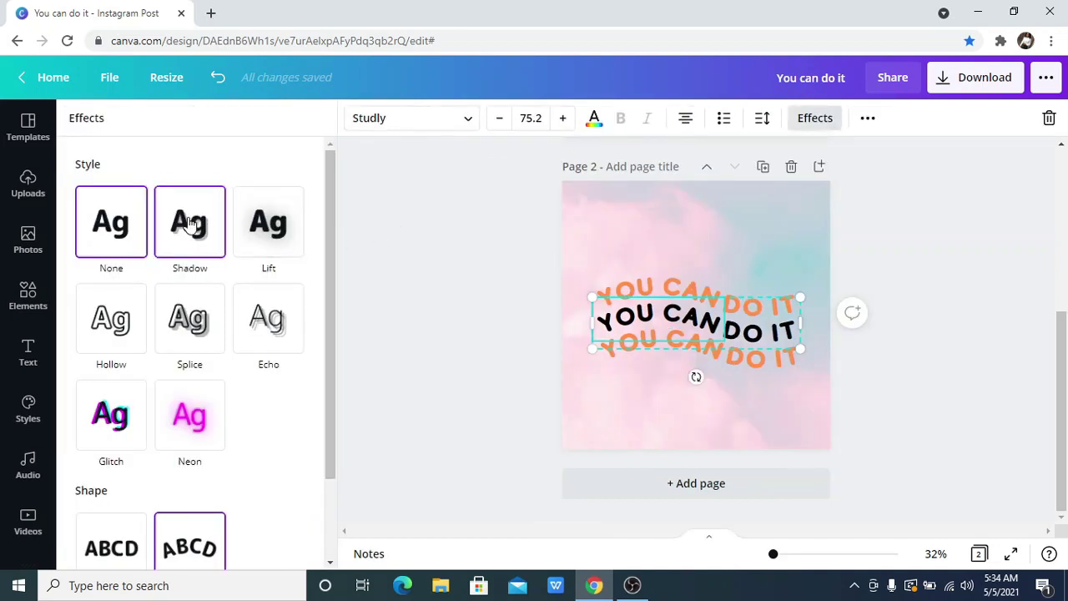
click(190, 224)
click(272, 237)
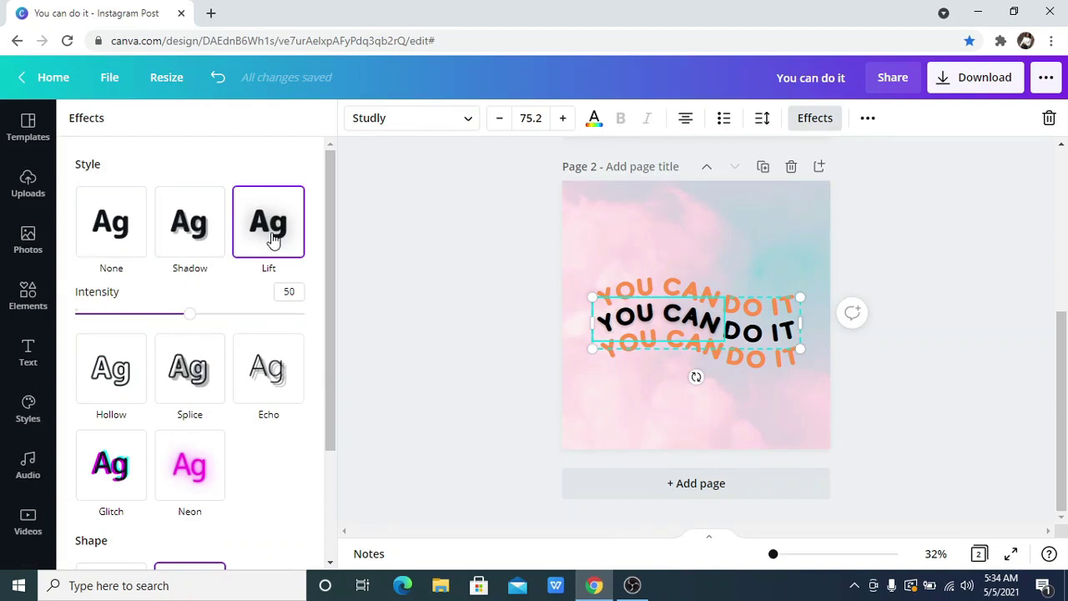
click(199, 378)
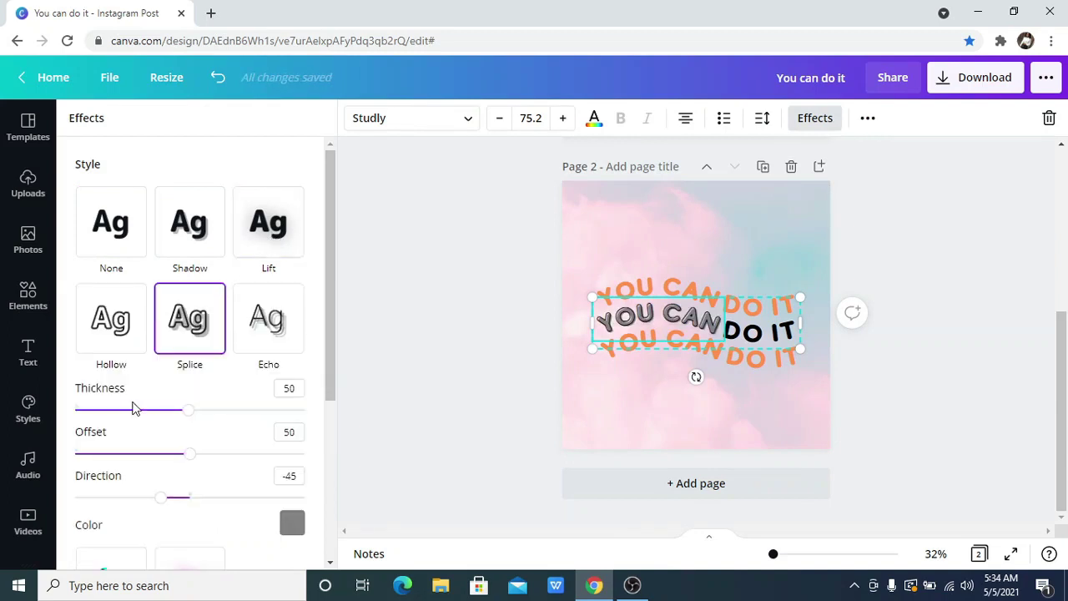
click(114, 346)
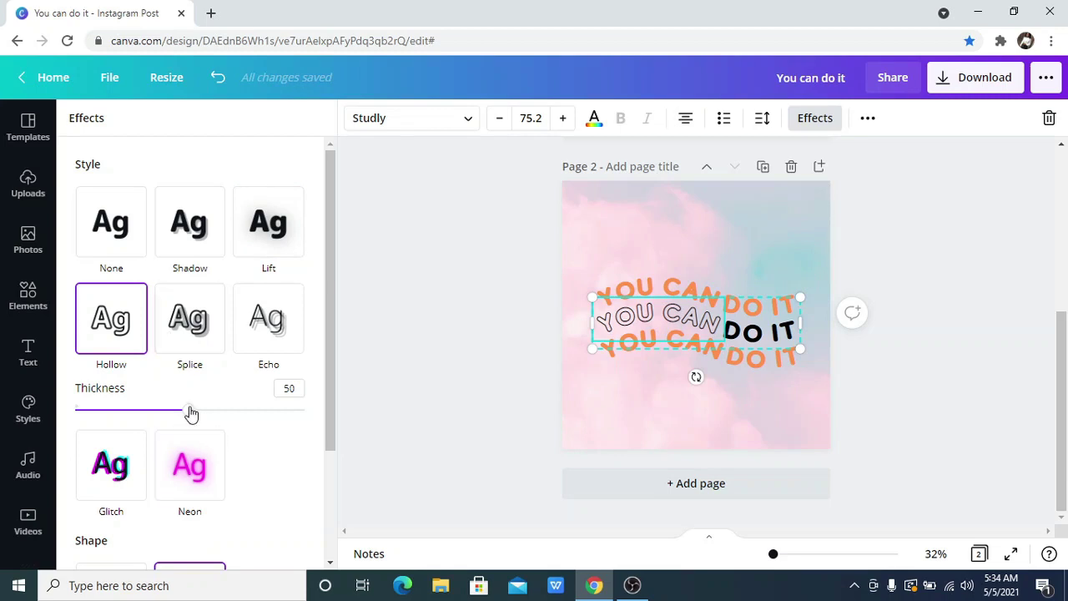
drag(190, 413, 320, 431)
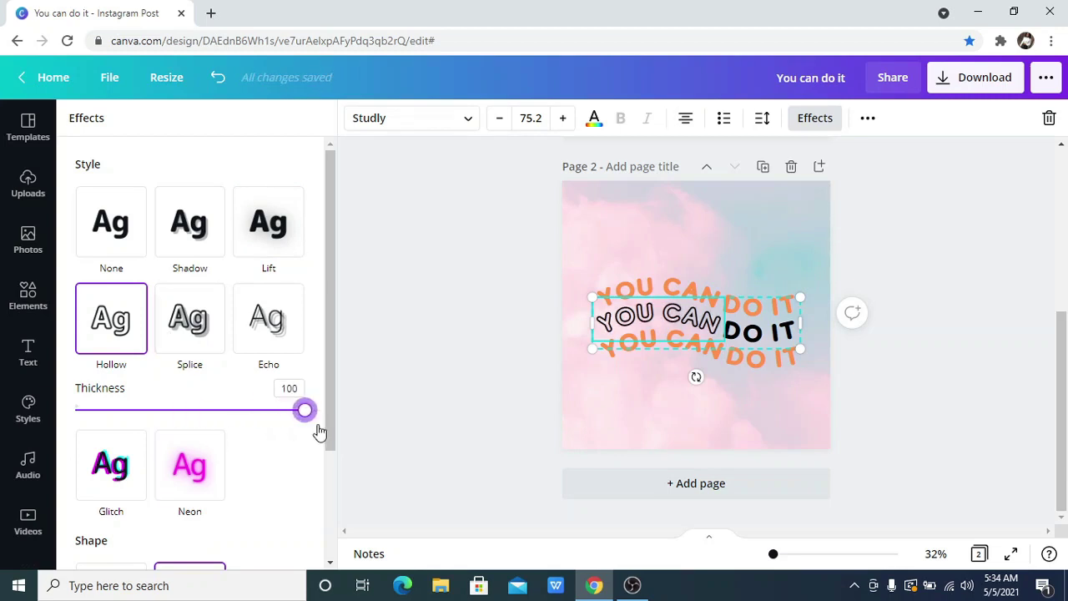
click(724, 332)
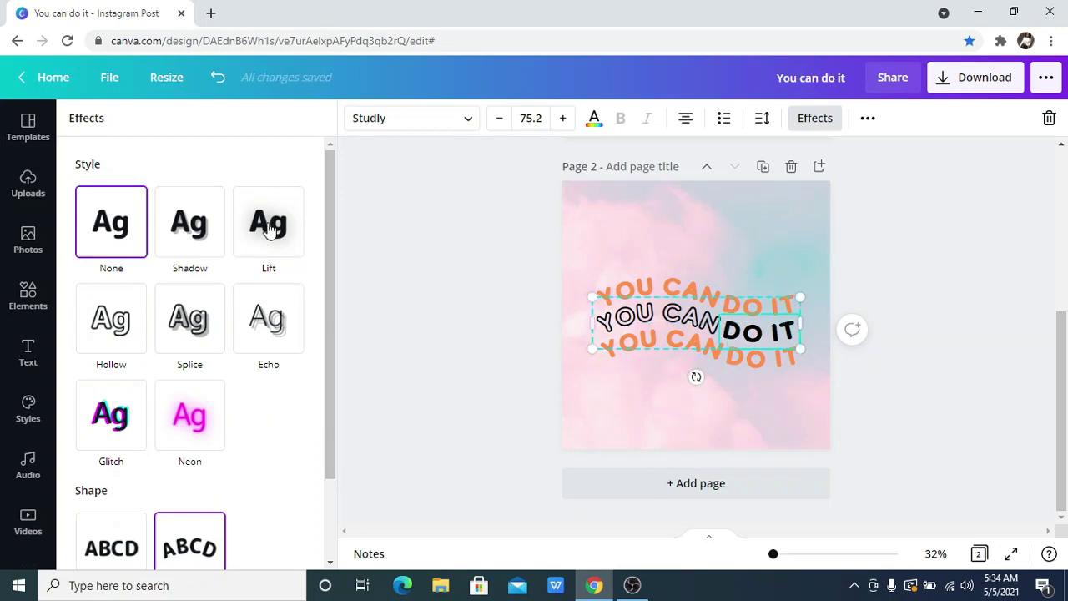
click(113, 336)
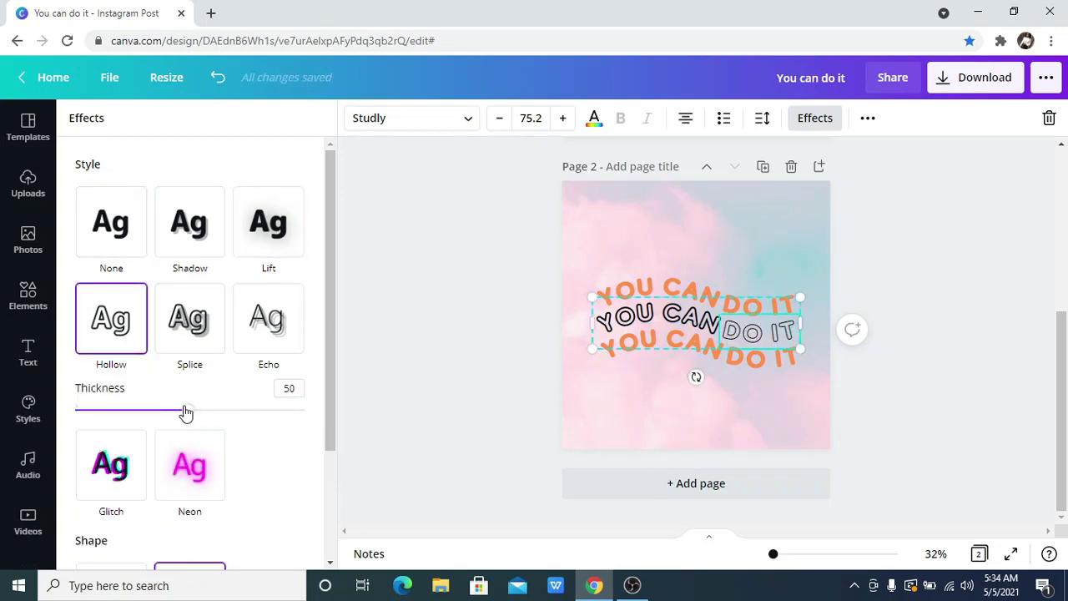
drag(187, 412, 282, 411)
click(419, 394)
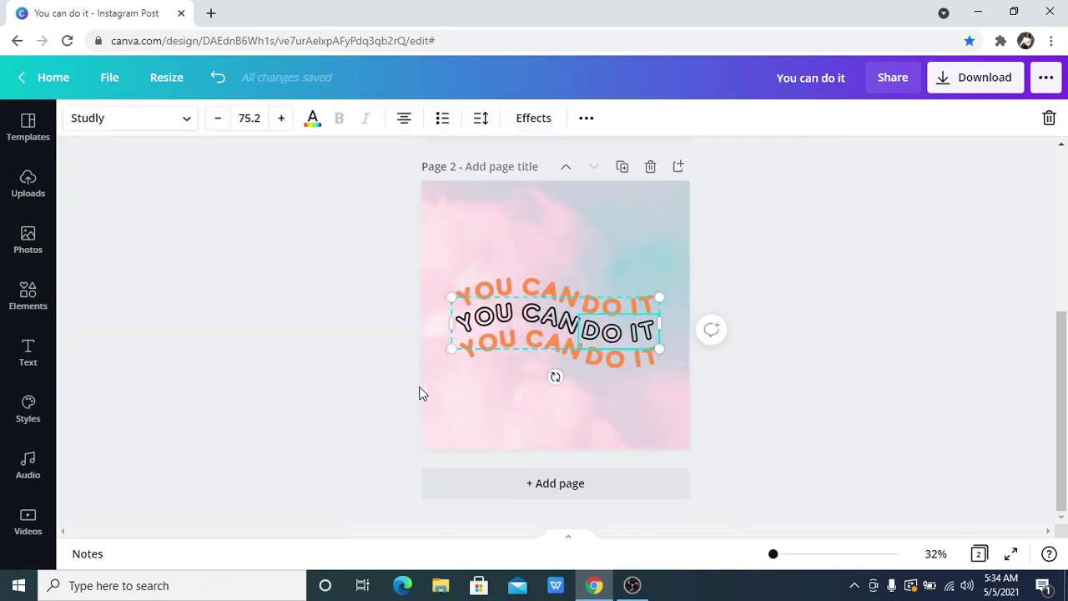
Colour the hollow YOU CAN and DO IT parts orange, leaving background crop unchanged.
click(526, 313)
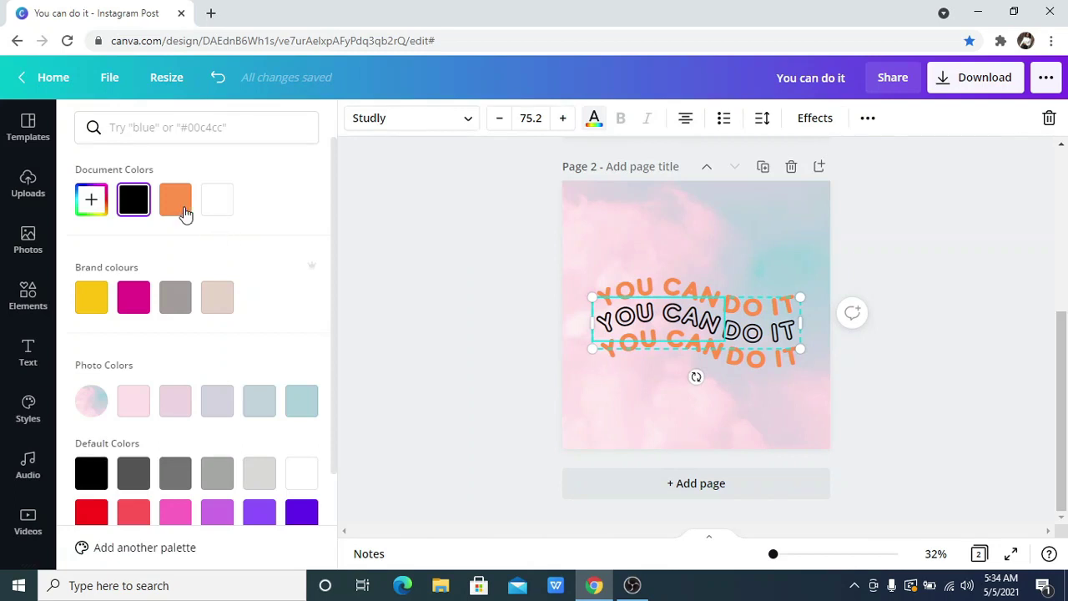
click(181, 207)
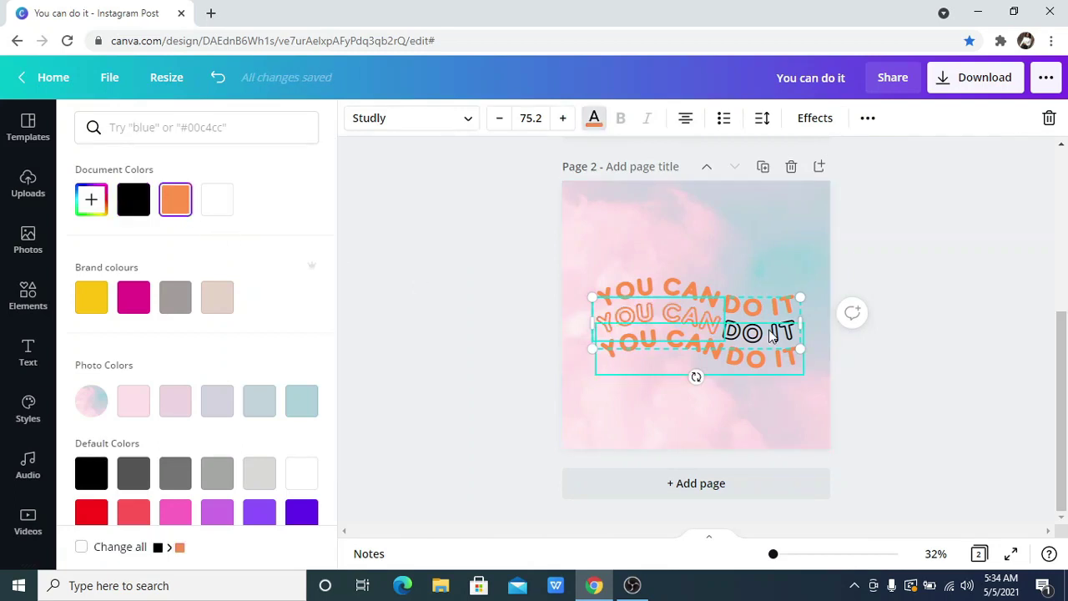
key(Escape)
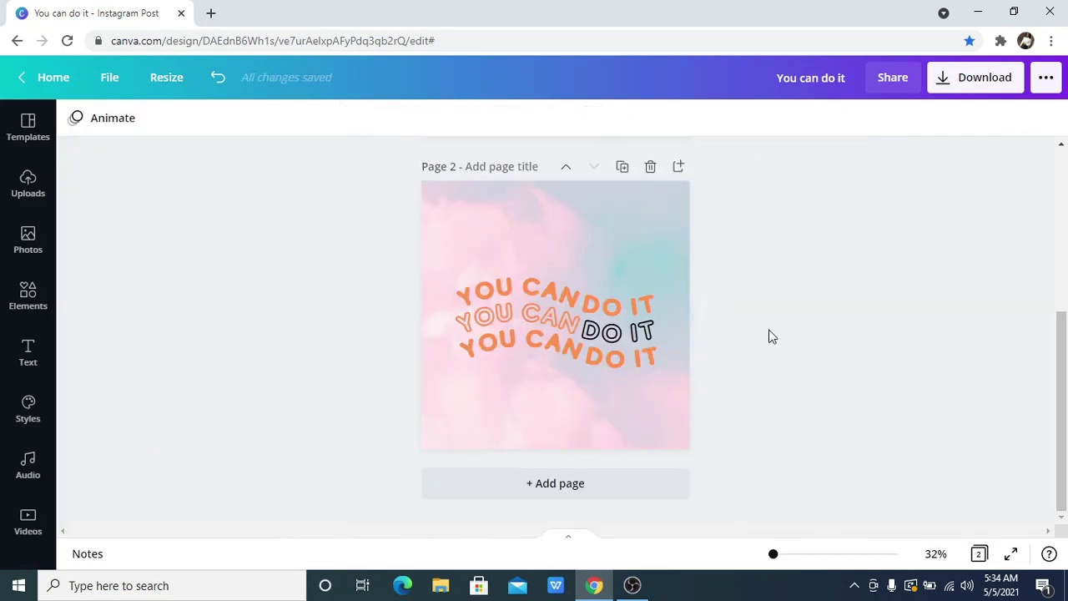
click(638, 322)
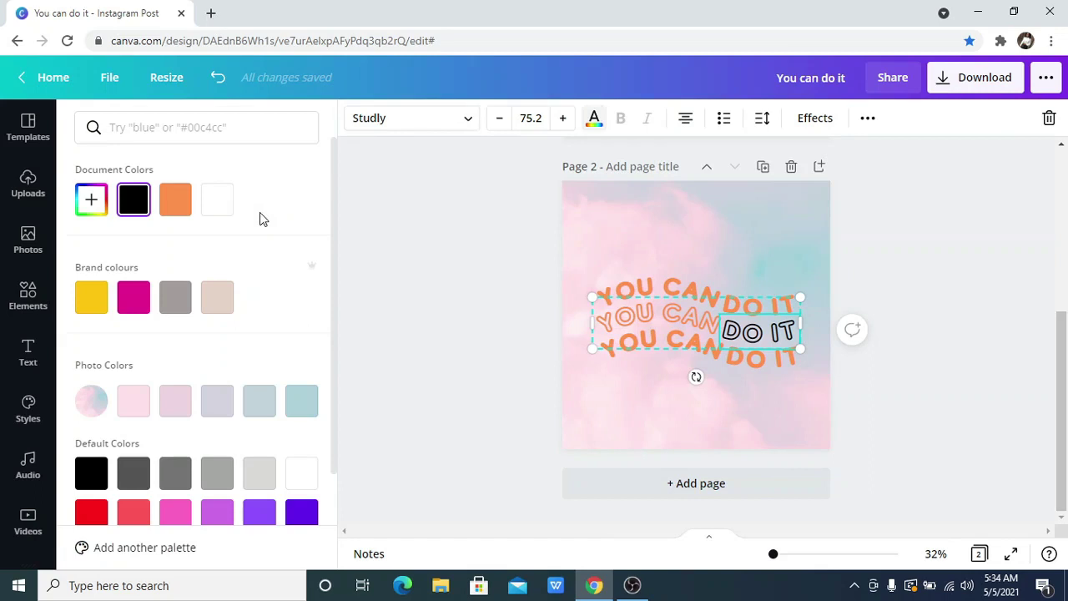
click(177, 202)
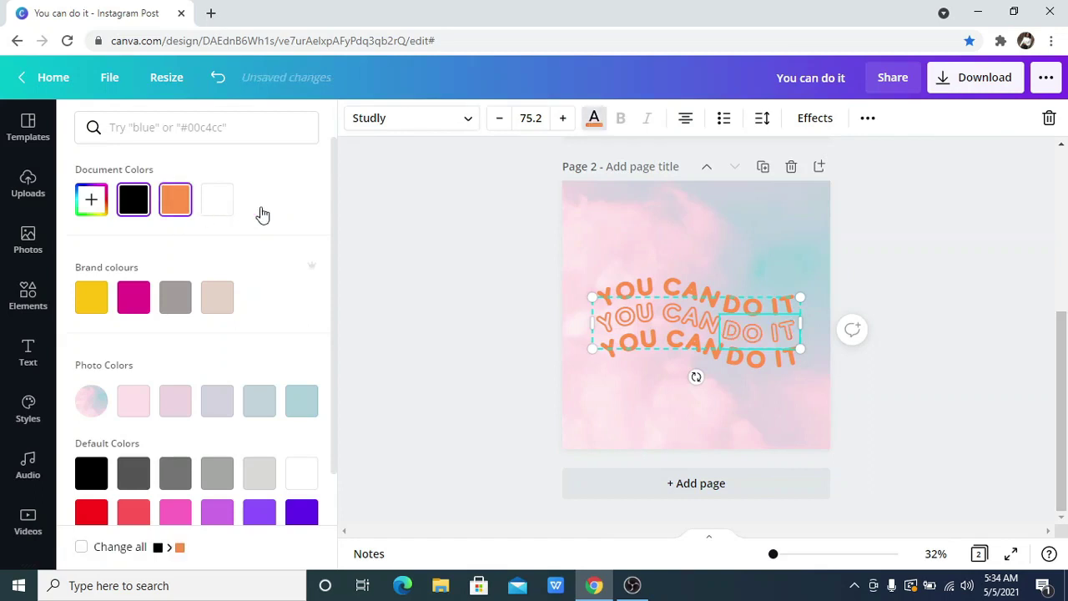
click(426, 279)
double_click(426, 276)
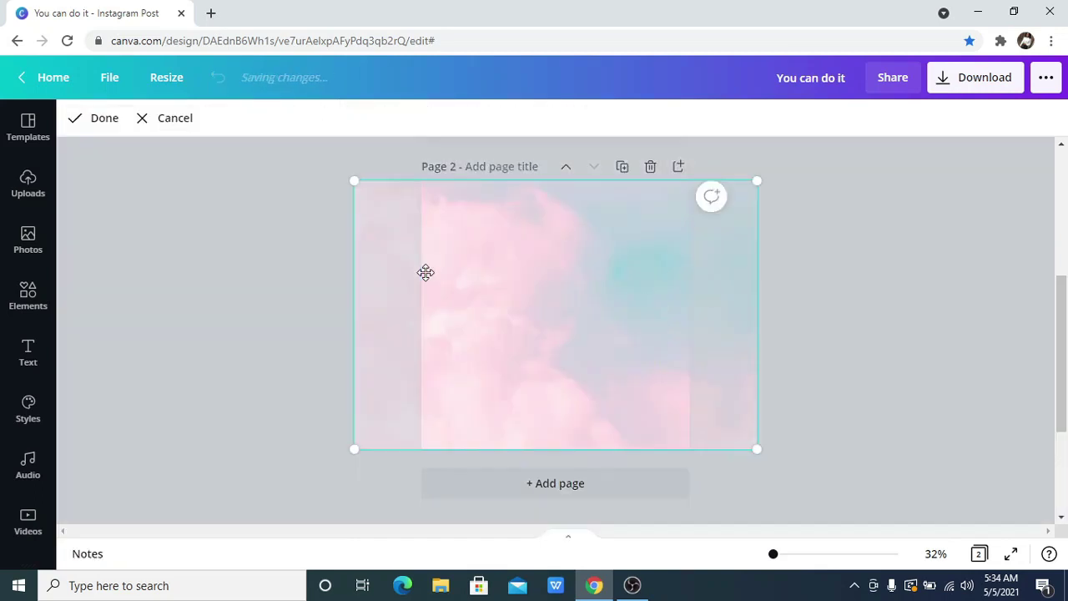
click(304, 303)
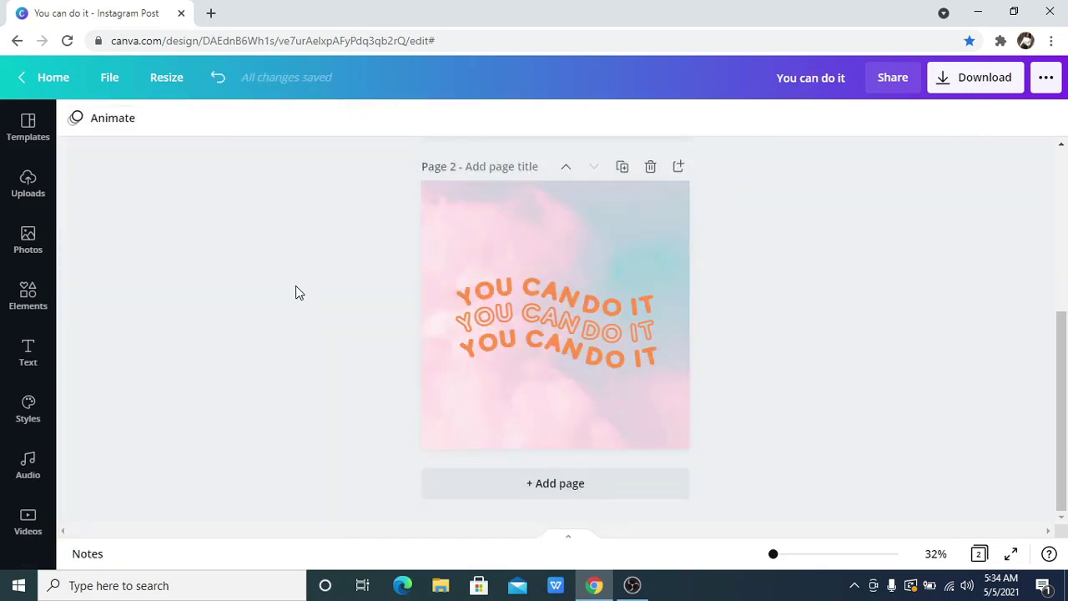